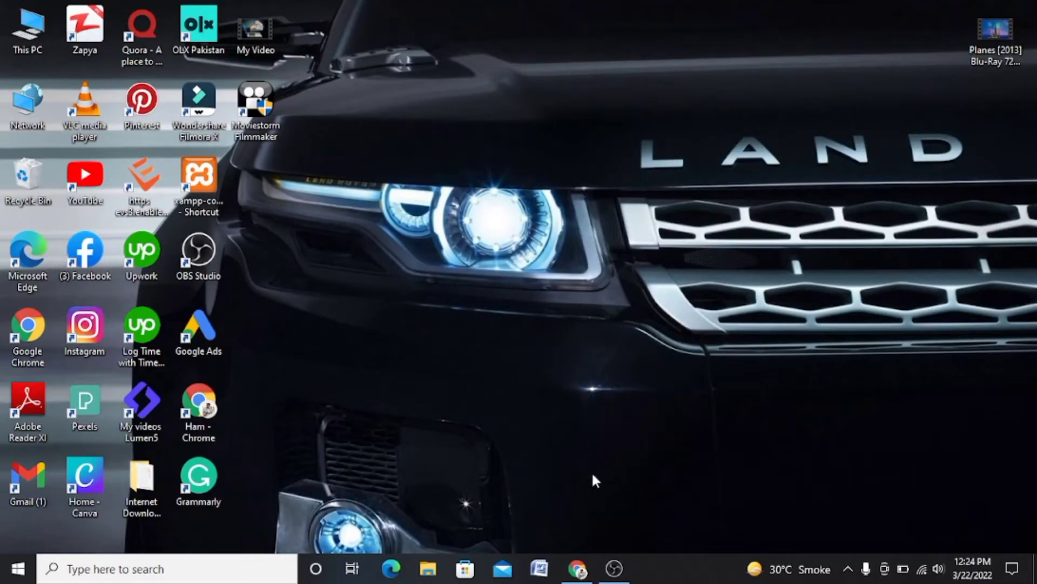
- Bring Chrome forward and switch to Canva's Logos templates tab listing 6,942 templates
click(578, 574)
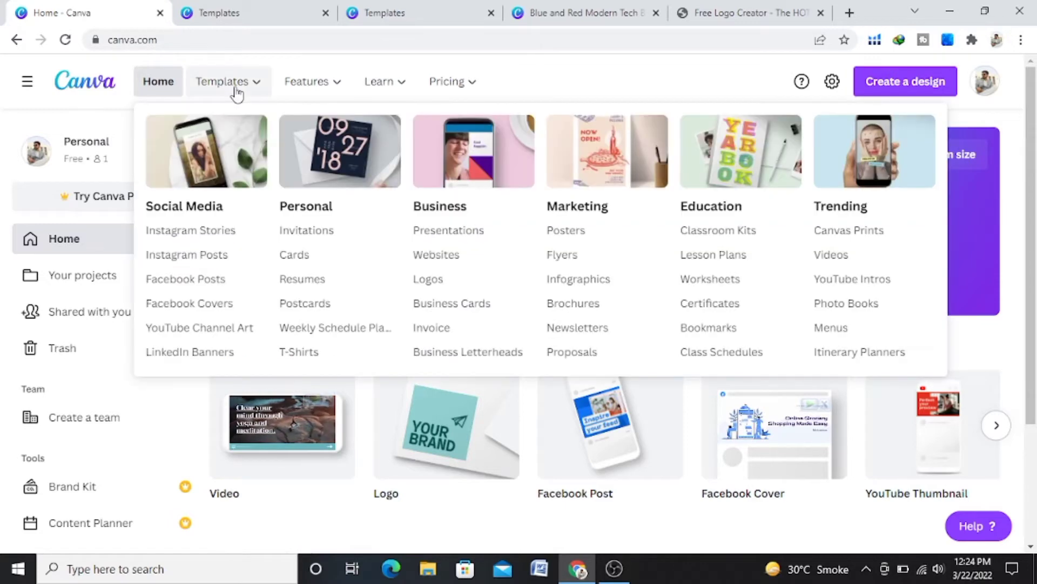
mouse_move(228, 81)
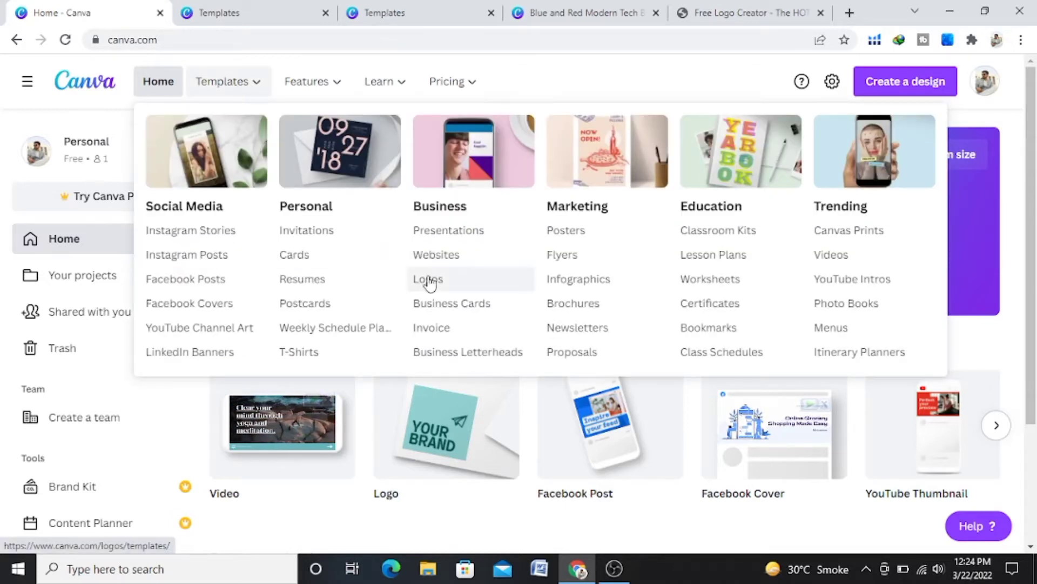
click(256, 10)
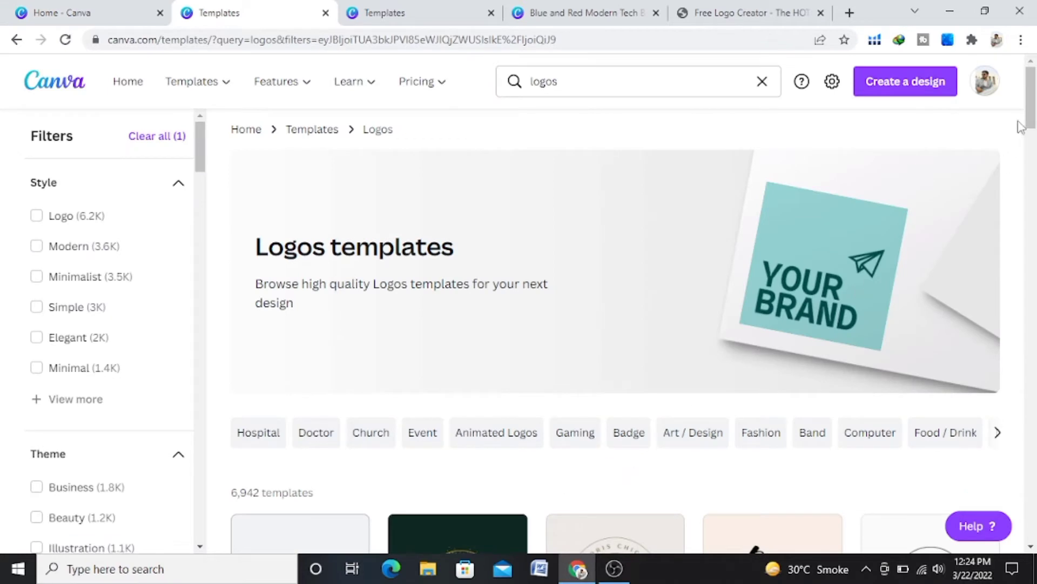
- Filter the logo templates by the Technology theme, leaving 242 results
mouse_move(1032, 111)
mouse_down()
mouse_move(1020, 197)
mouse_move(1029, 155)
mouse_up()
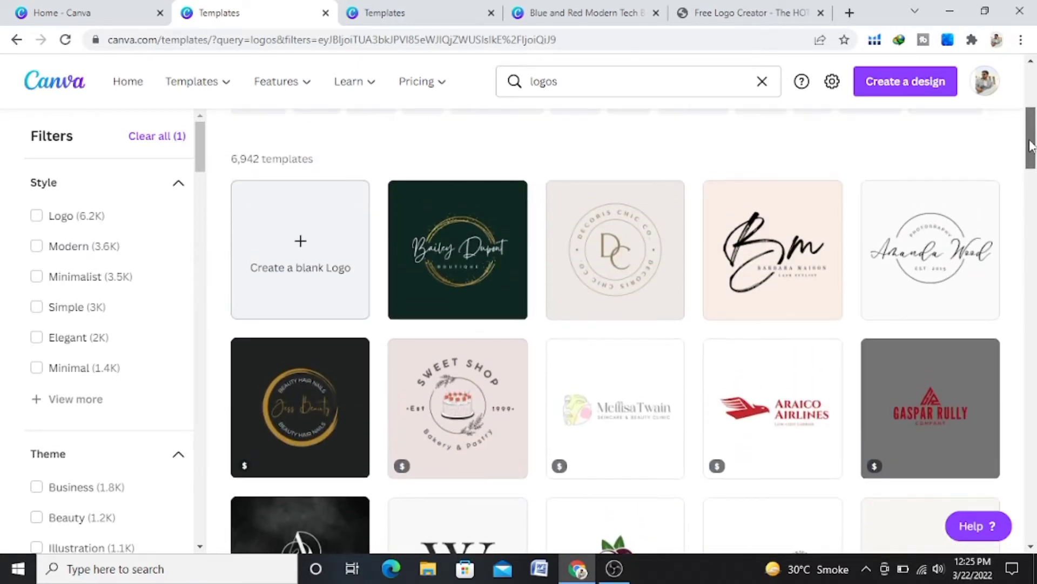
drag(1029, 155, 1030, 128)
drag(200, 151, 200, 187)
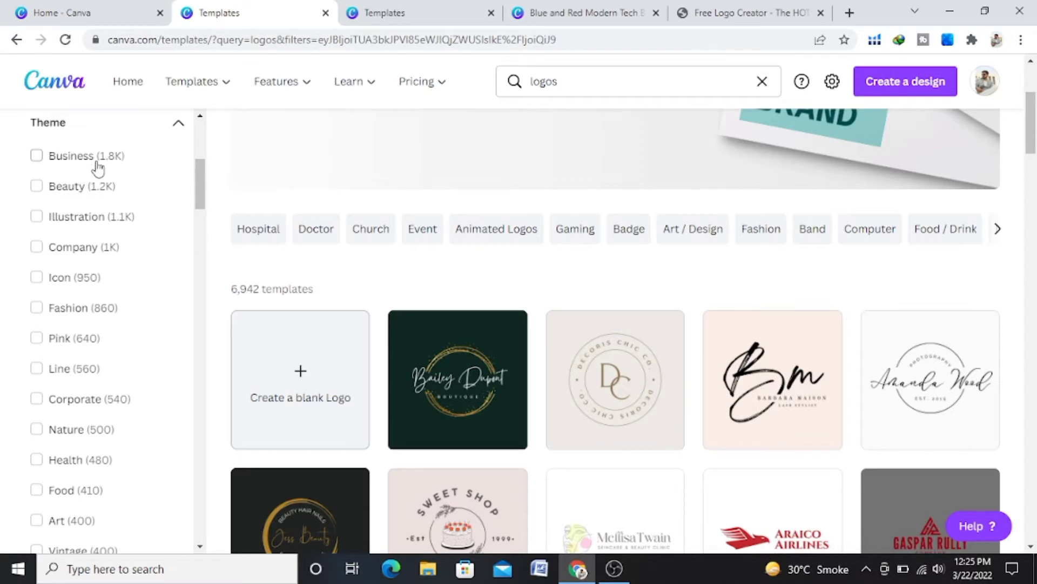
drag(199, 199, 200, 267)
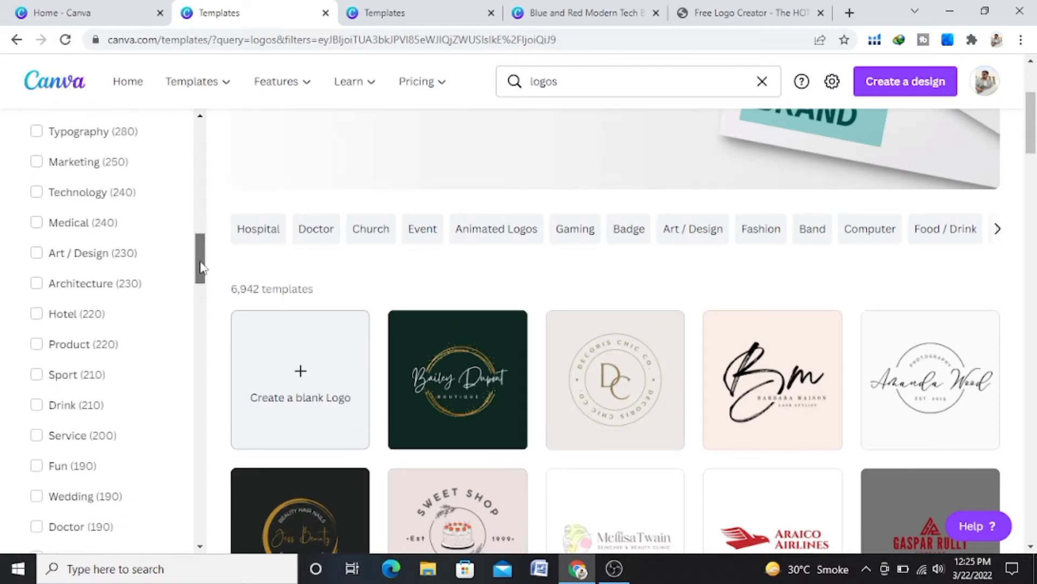
click(37, 194)
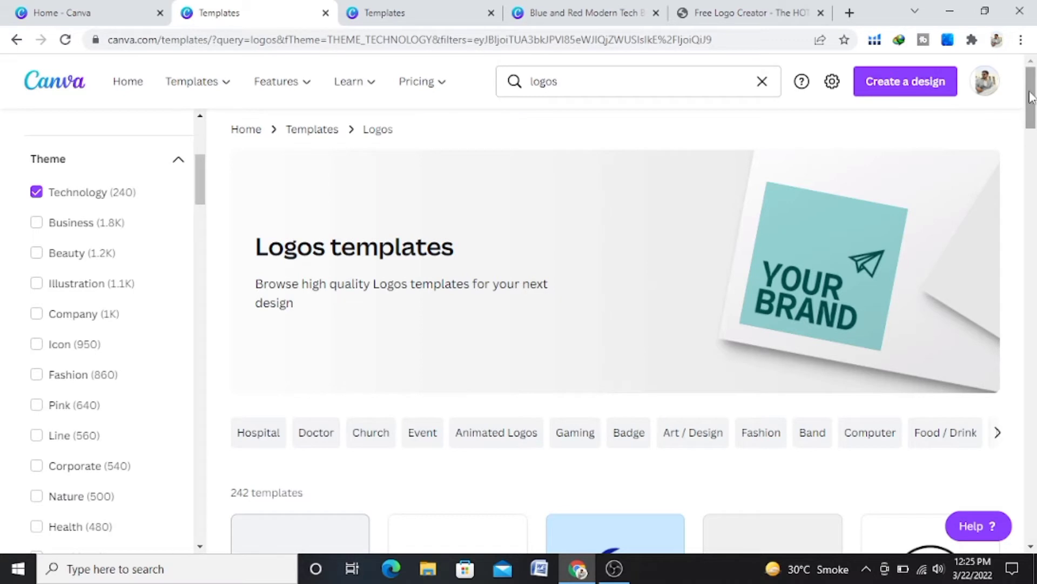
- Open the blue-and-red Ghost Tech logo template in the editor
drag(1030, 96, 1029, 143)
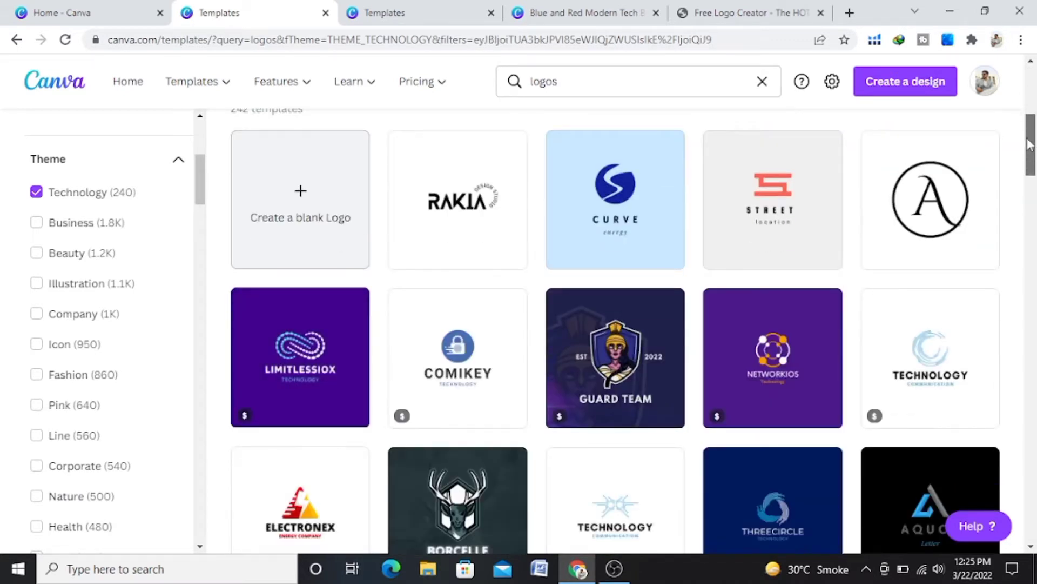
scroll(1029, 143, down, 3)
scroll(1029, 143, up, 3)
scroll(1029, 143, down, 3)
scroll(1029, 144, up, 2)
scroll(1029, 146, down, 1)
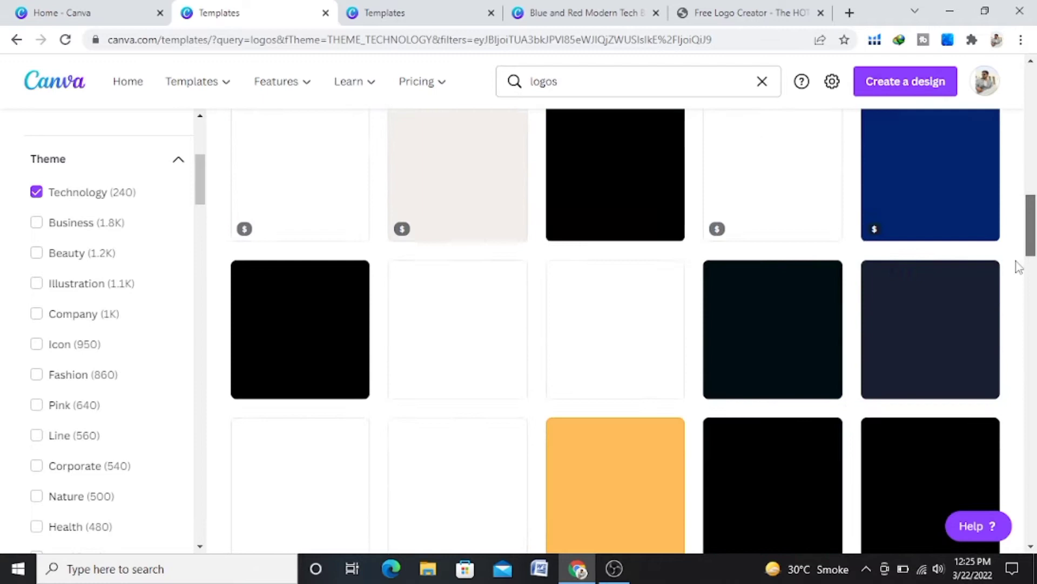
drag(1032, 162, 1031, 459)
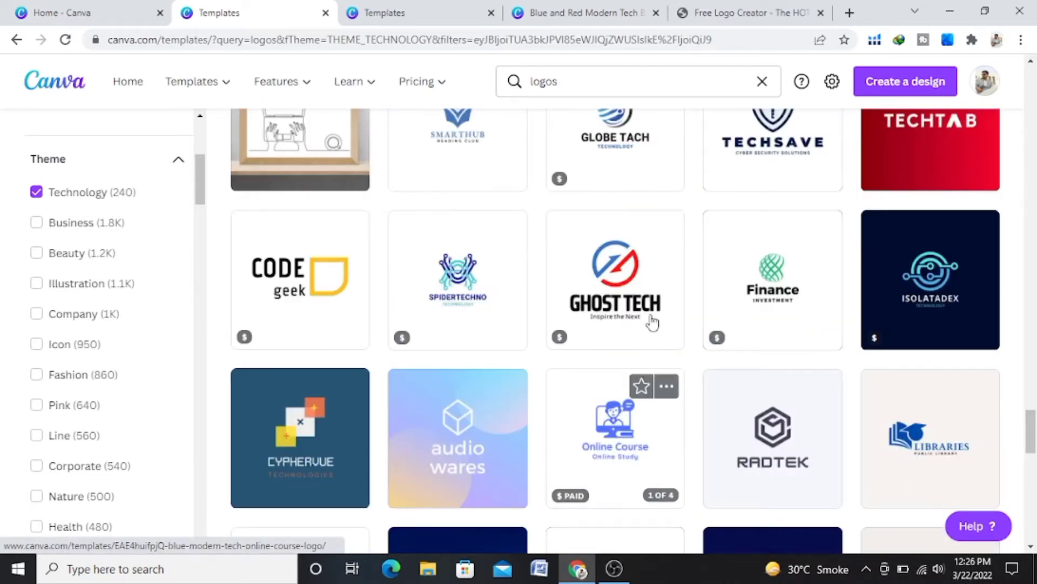
click(620, 308)
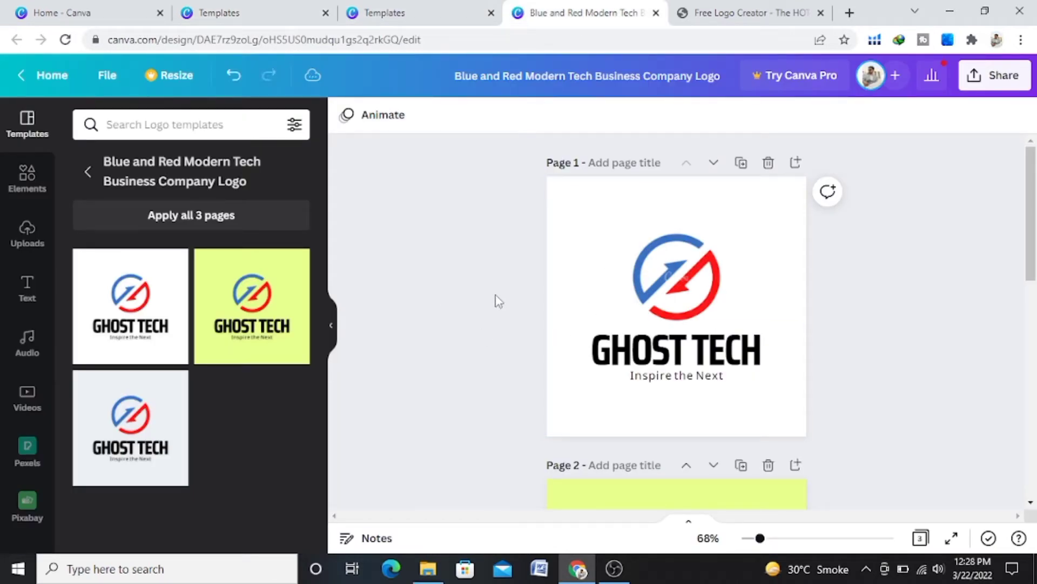
- Rename the logo title from 'GHOST TECH' to 'TECH TRENDS'
click(687, 362)
double_click(683, 355)
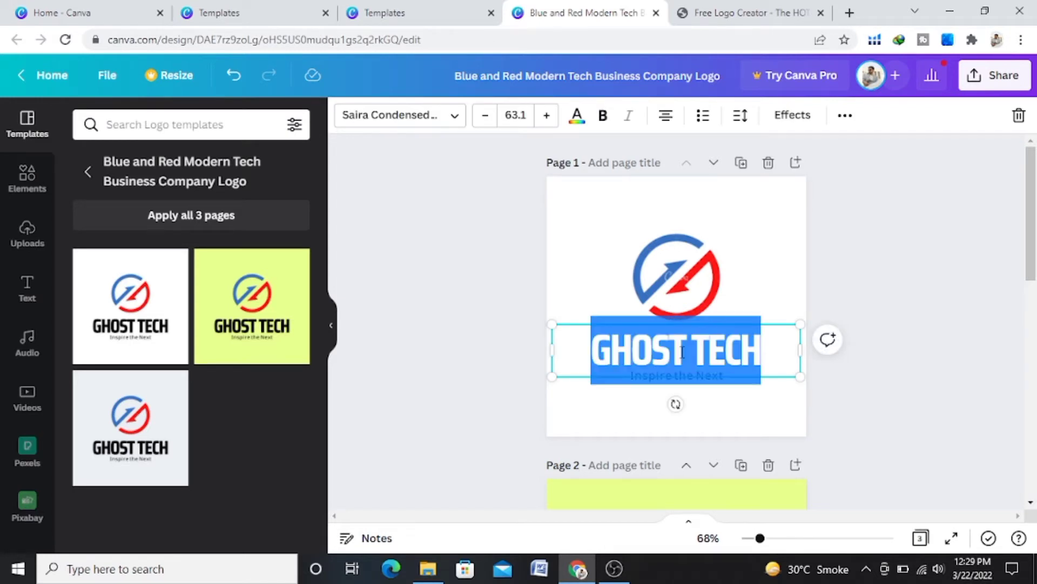
drag(684, 352, 581, 355)
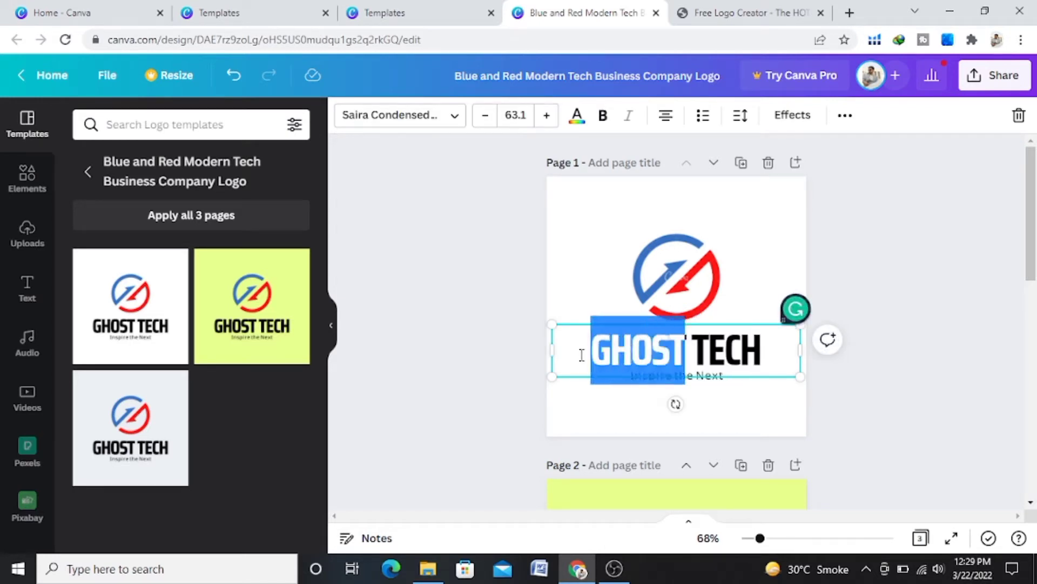
text(TE)
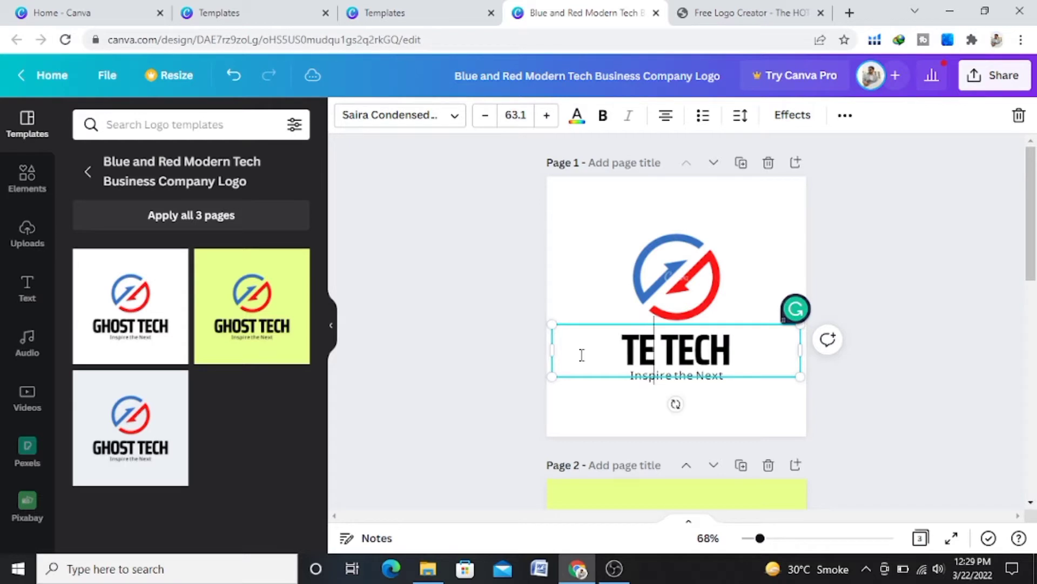
text(CH)
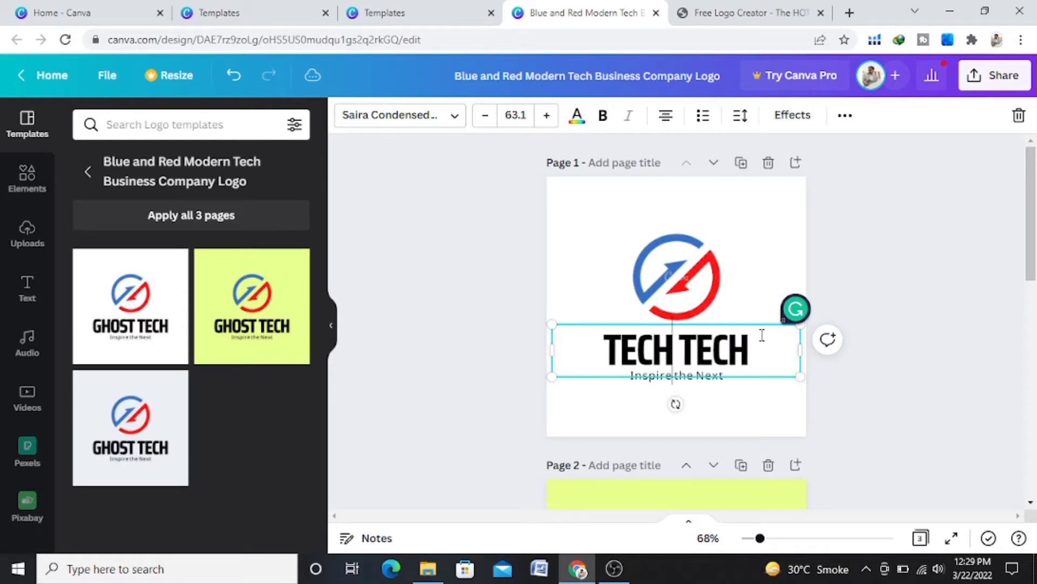
drag(761, 335, 681, 350)
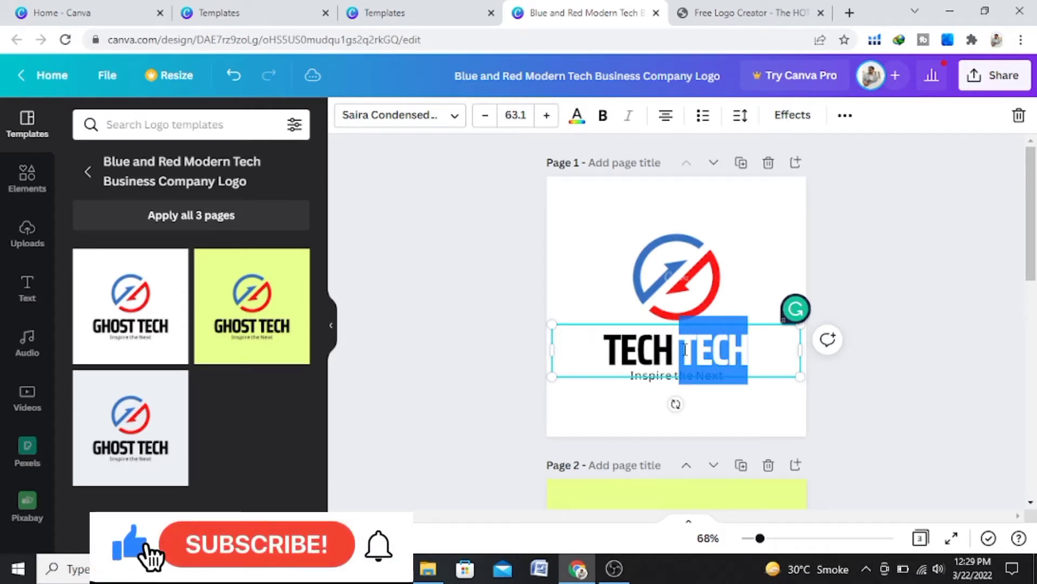
text(TRE)
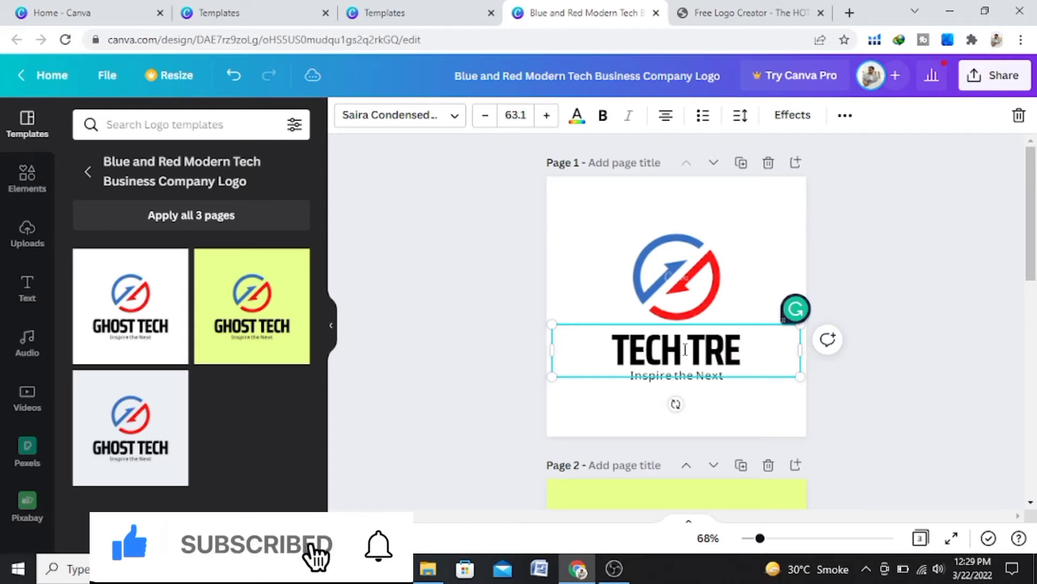
text(NDS)
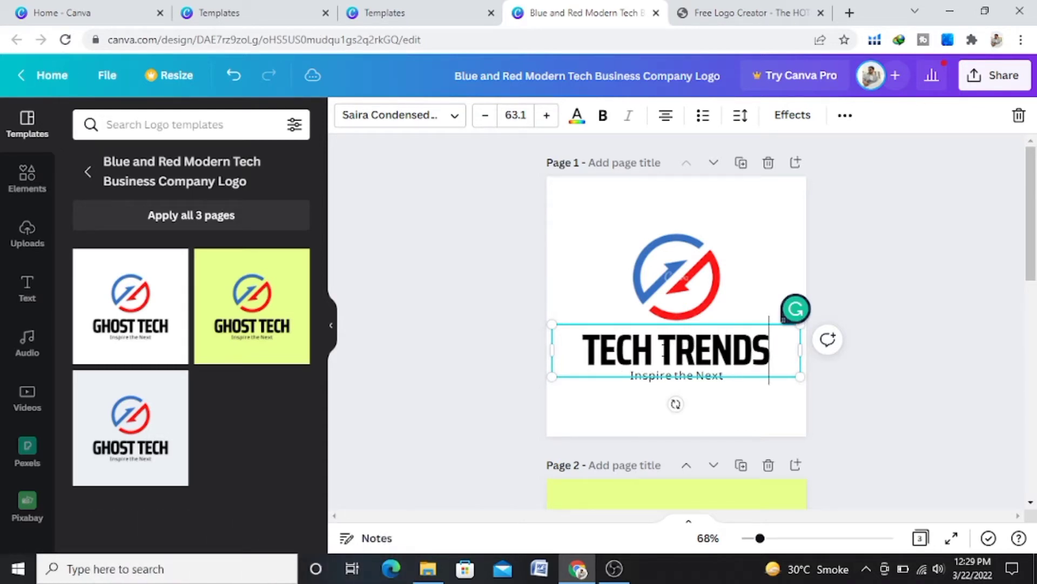
- Colour 'TECH' blue and 'TRENDS' red in the logo title
drag(658, 348, 592, 356)
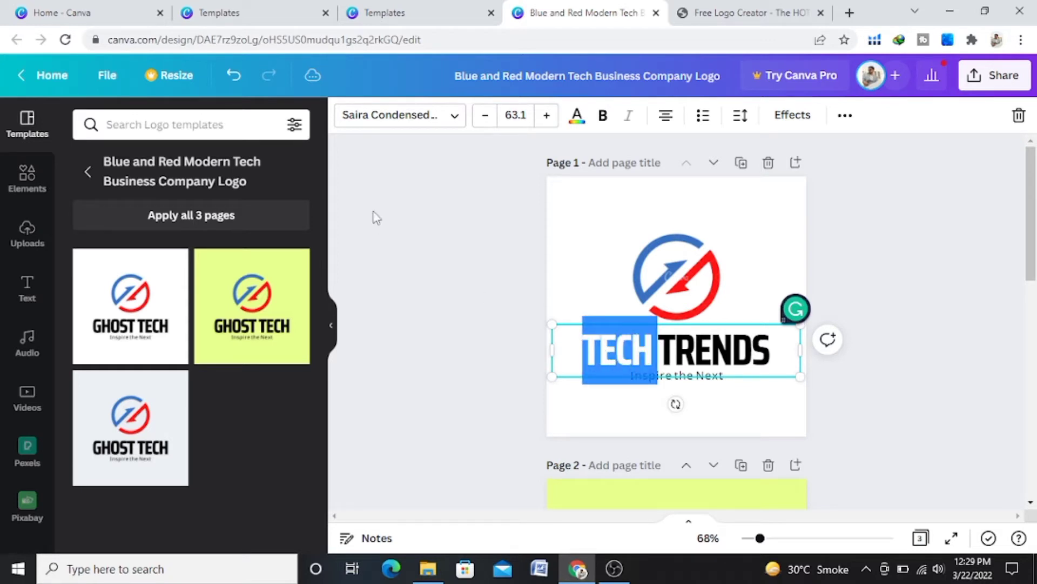
click(576, 119)
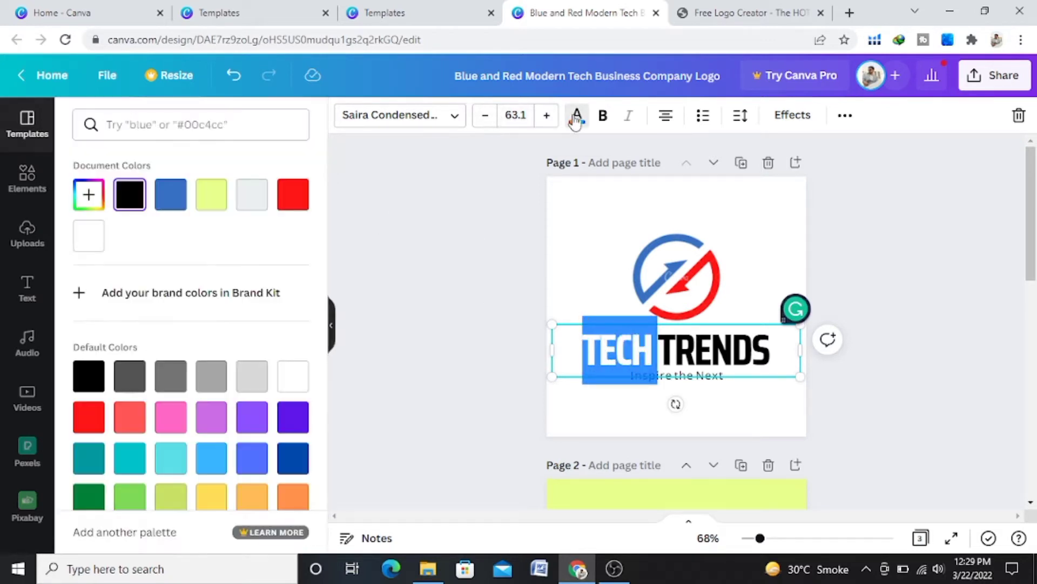
click(180, 199)
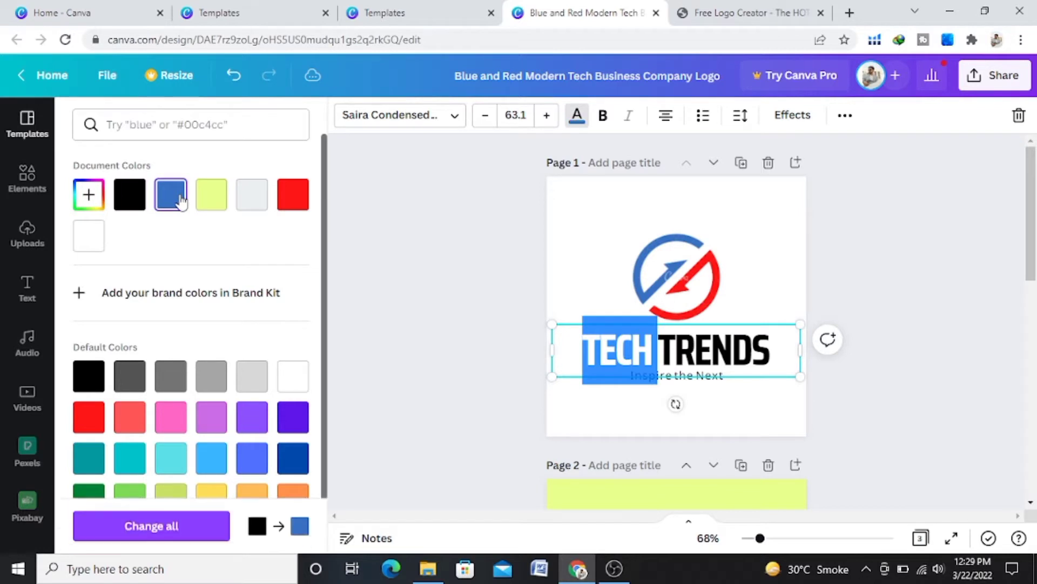
click(769, 351)
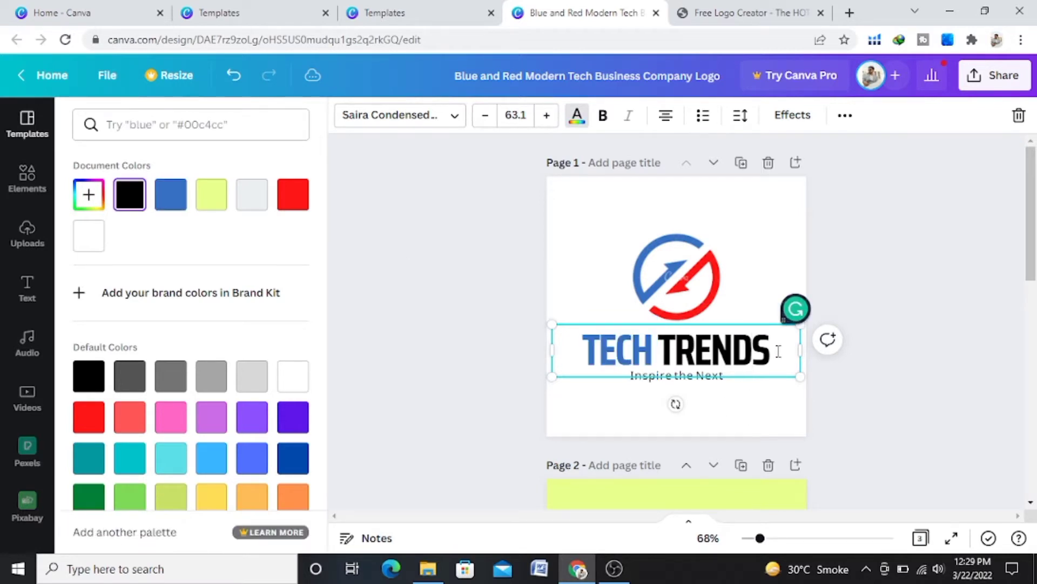
drag(769, 351, 669, 355)
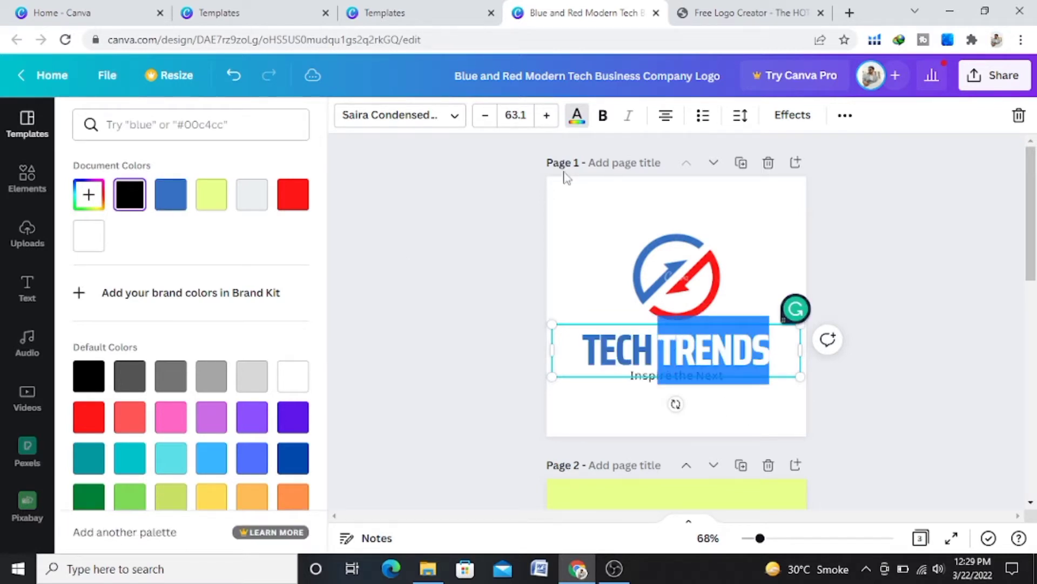
click(578, 114)
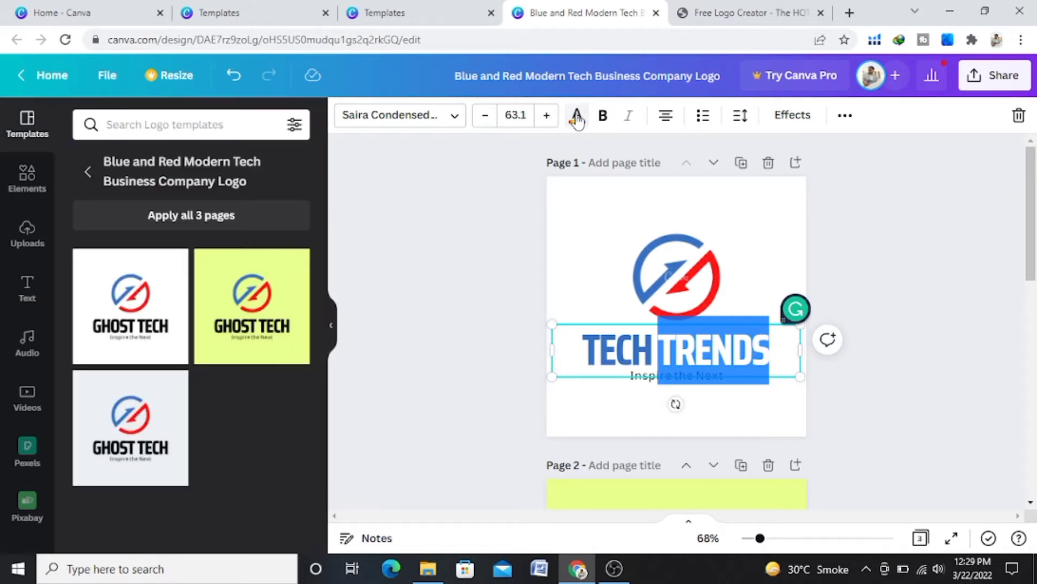
click(577, 116)
click(300, 193)
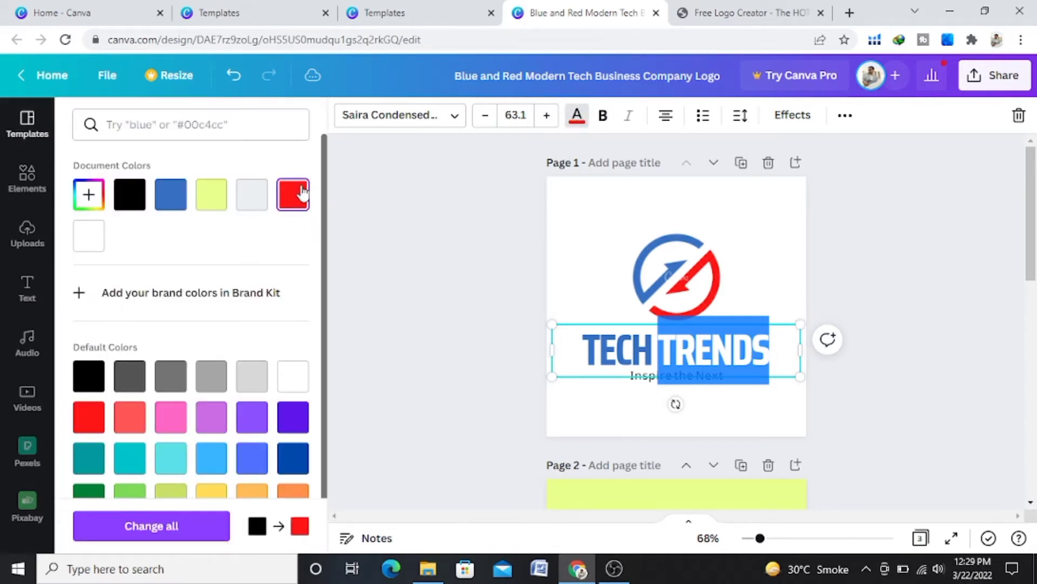
key(Escape)
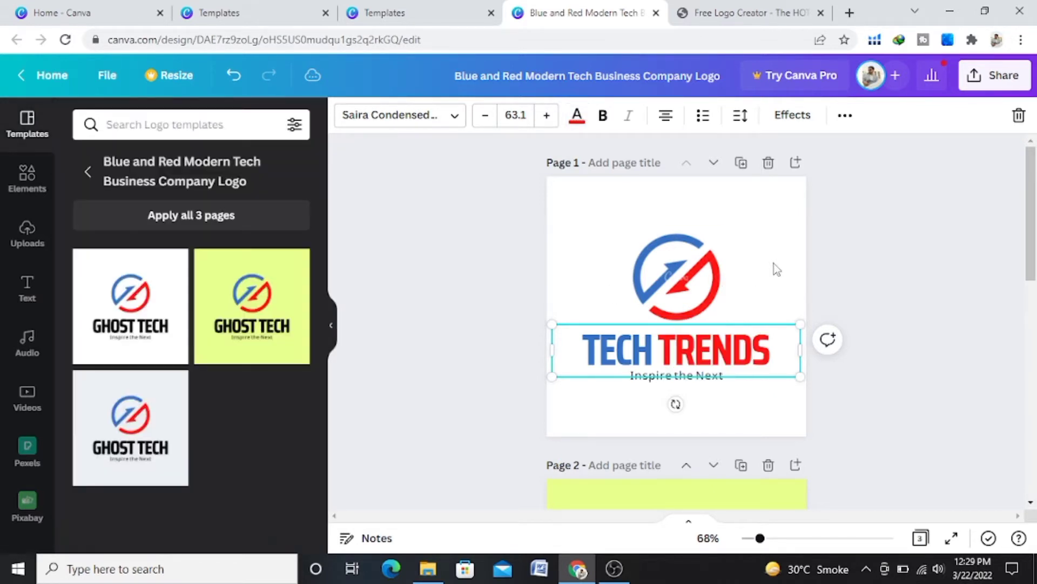
click(749, 409)
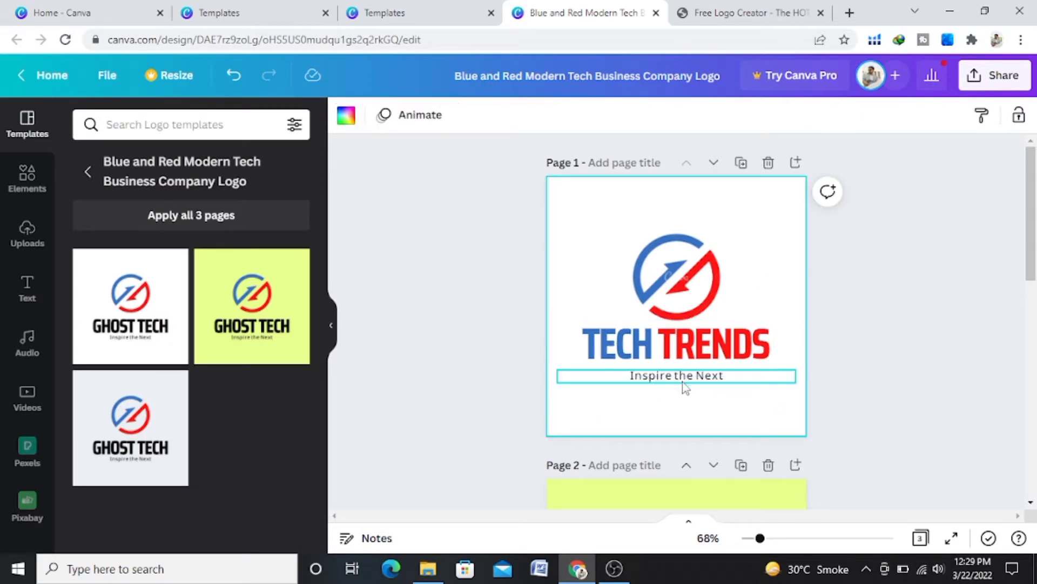
- Change the tagline to 'New Video On Every Other Day' and make it red
double_click(709, 381)
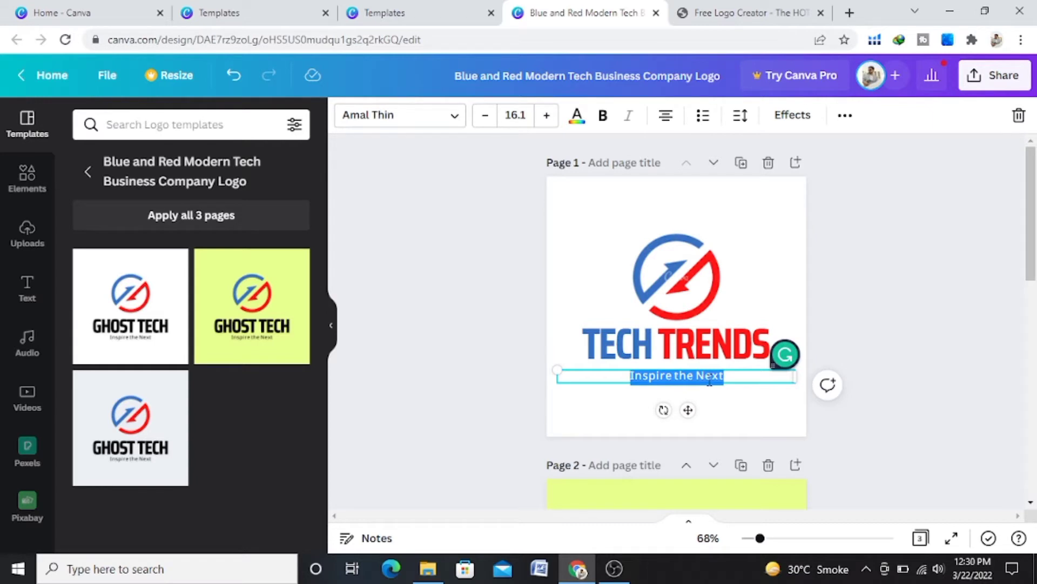
text(N)
key(BackSpace)
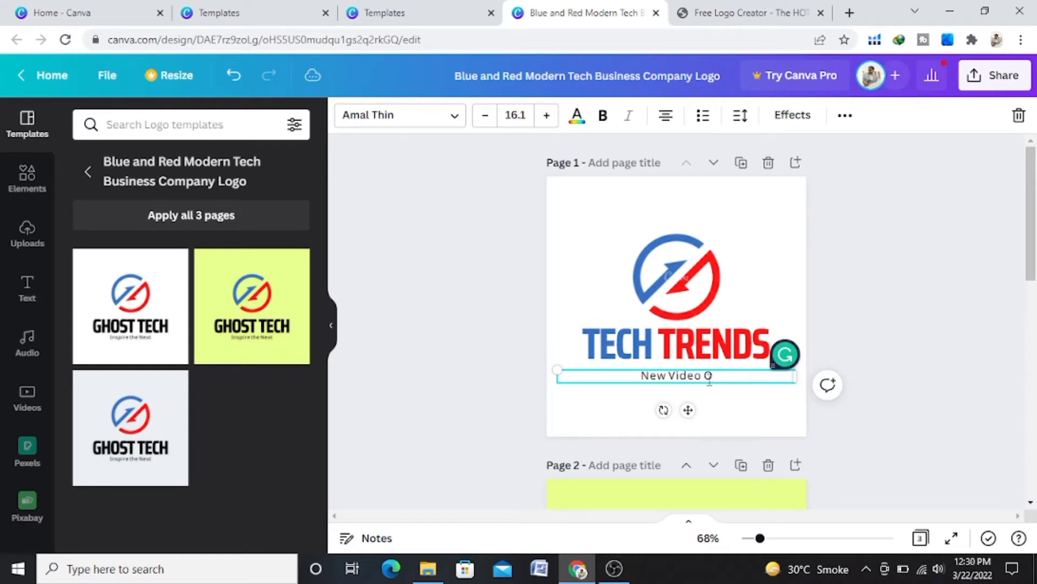
text(R)
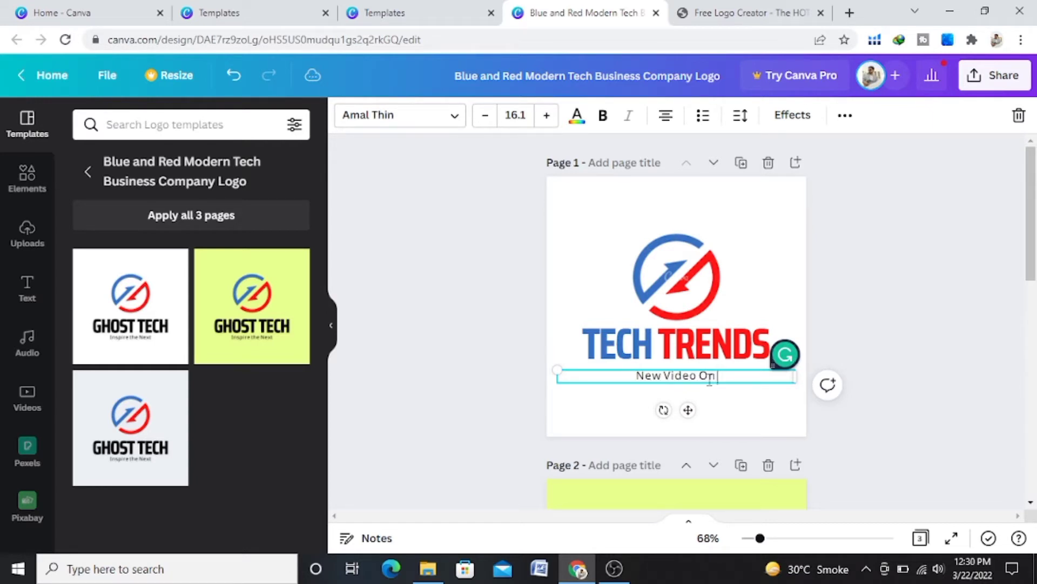
text( Every)
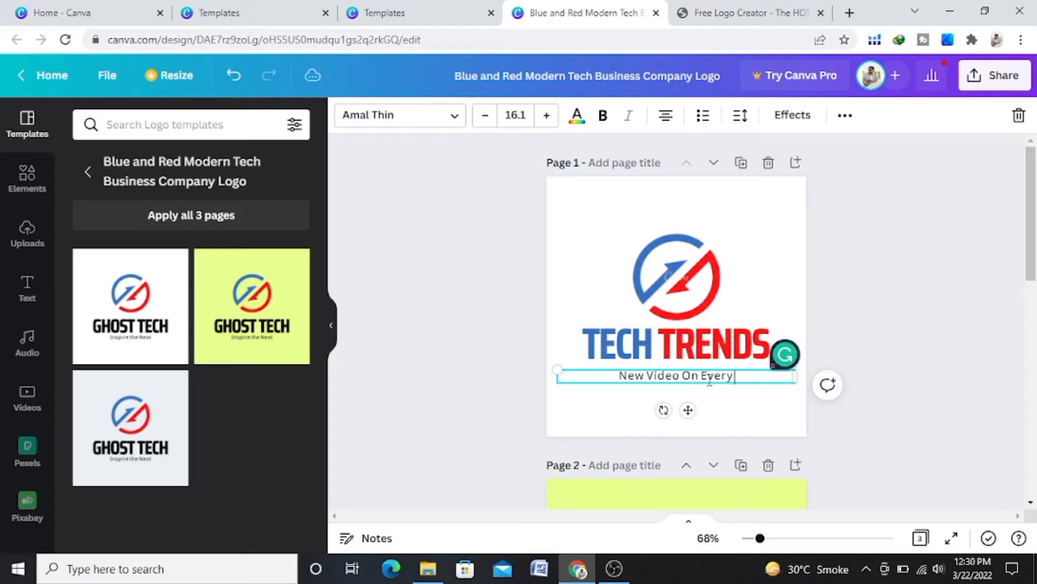
text( Other Day)
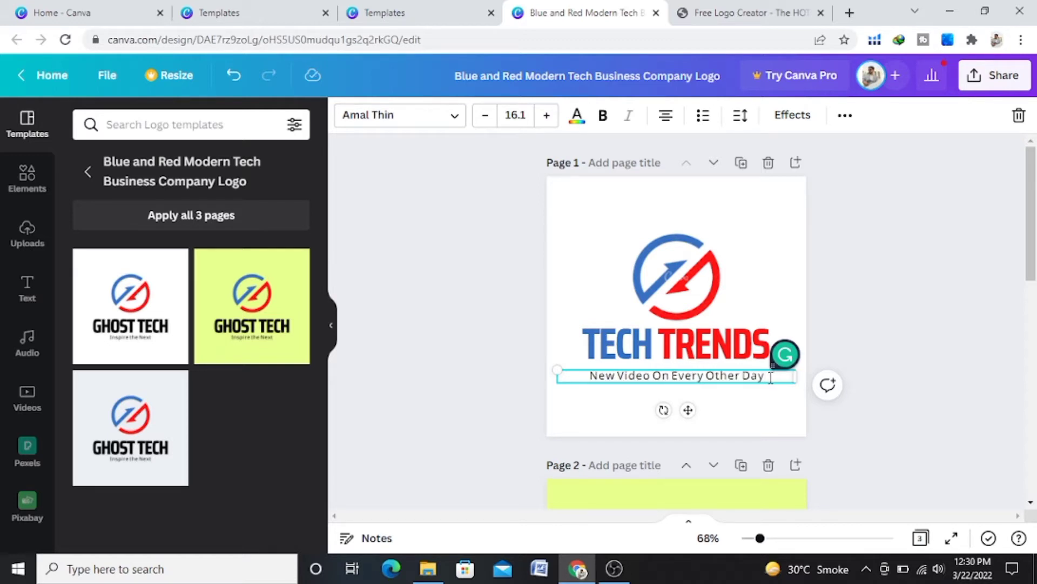
drag(771, 377, 532, 408)
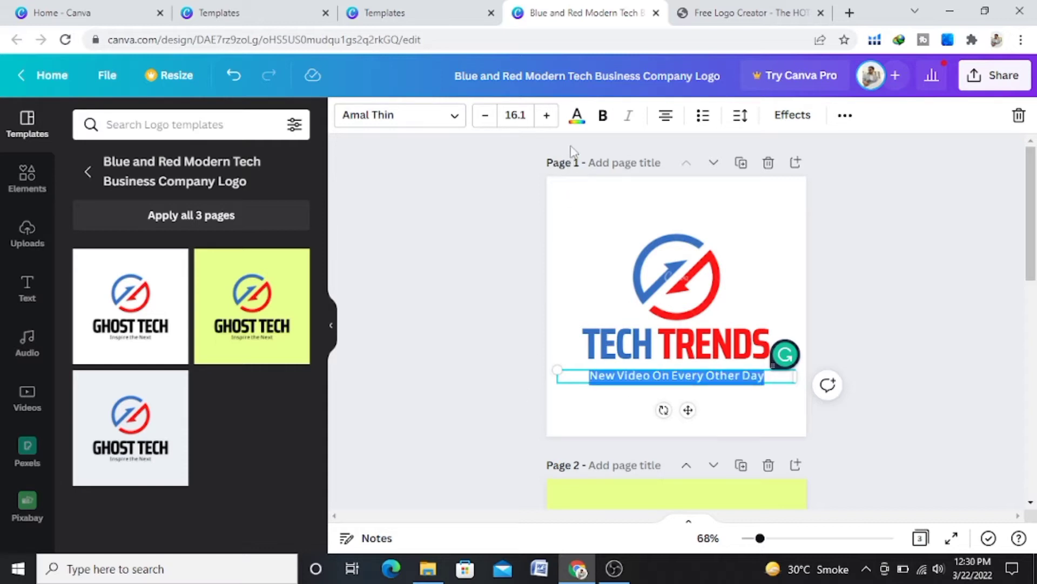
click(577, 115)
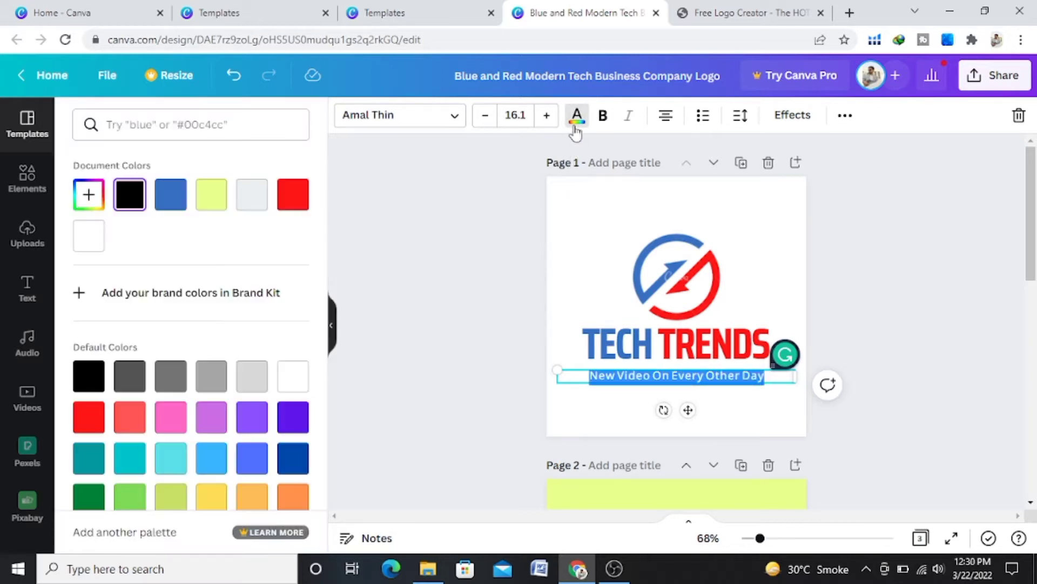
click(300, 205)
click(474, 279)
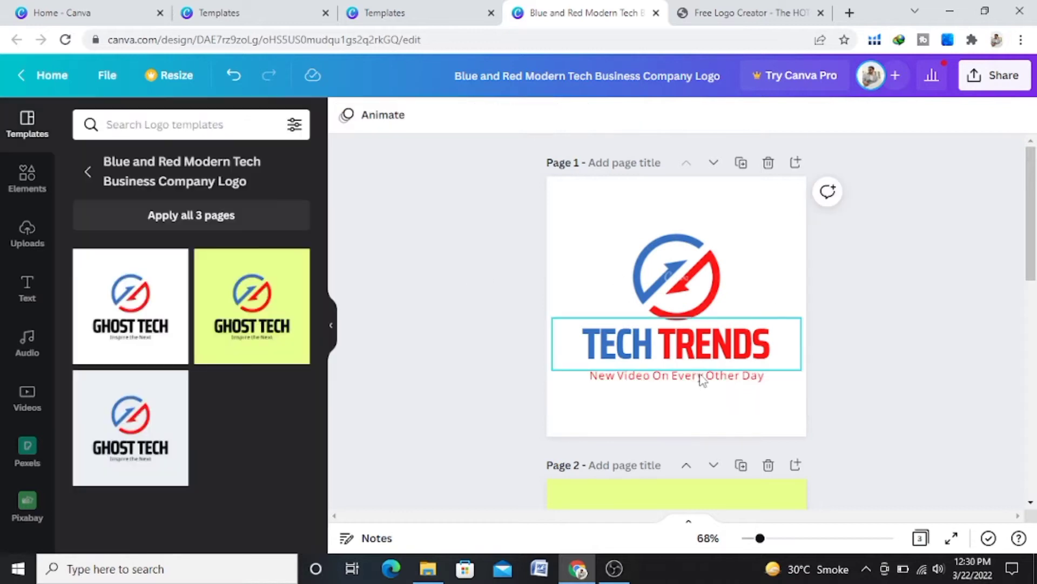
- Nudge the tagline up closer under TECH TRENDS and open the Share options
click(703, 380)
click(826, 294)
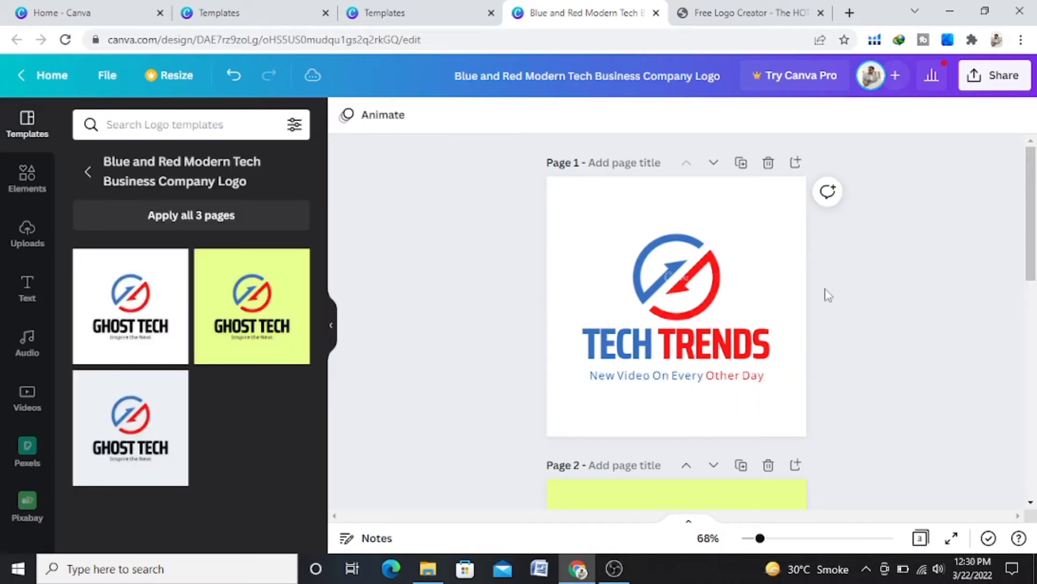
click(718, 382)
drag(689, 410, 689, 408)
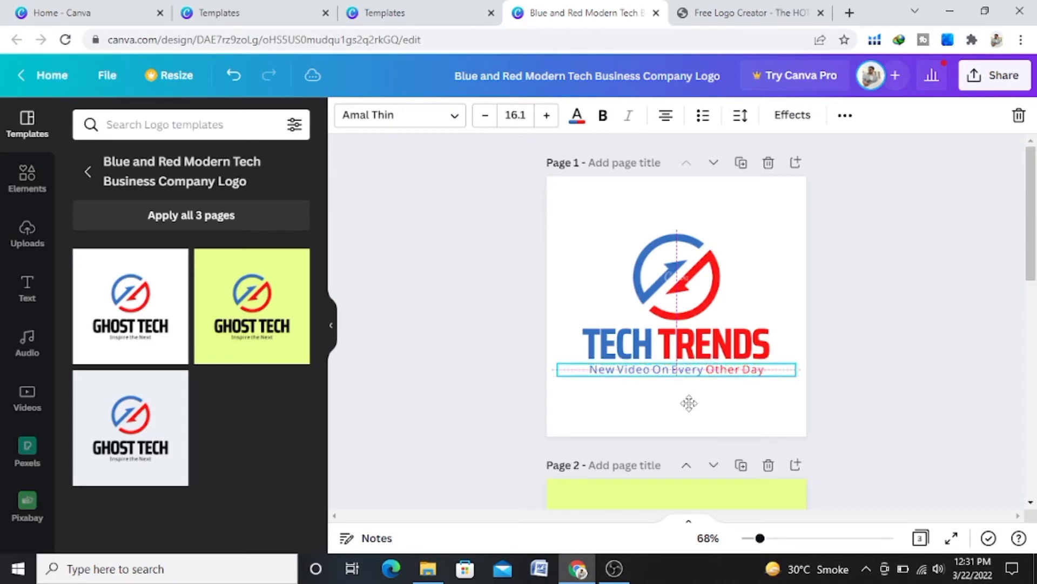
click(923, 303)
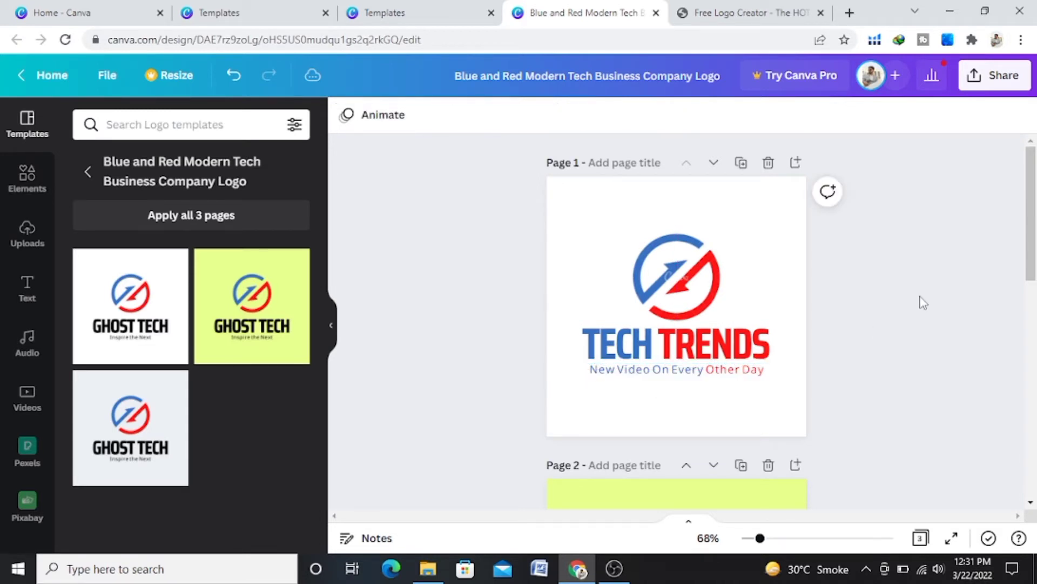
click(994, 75)
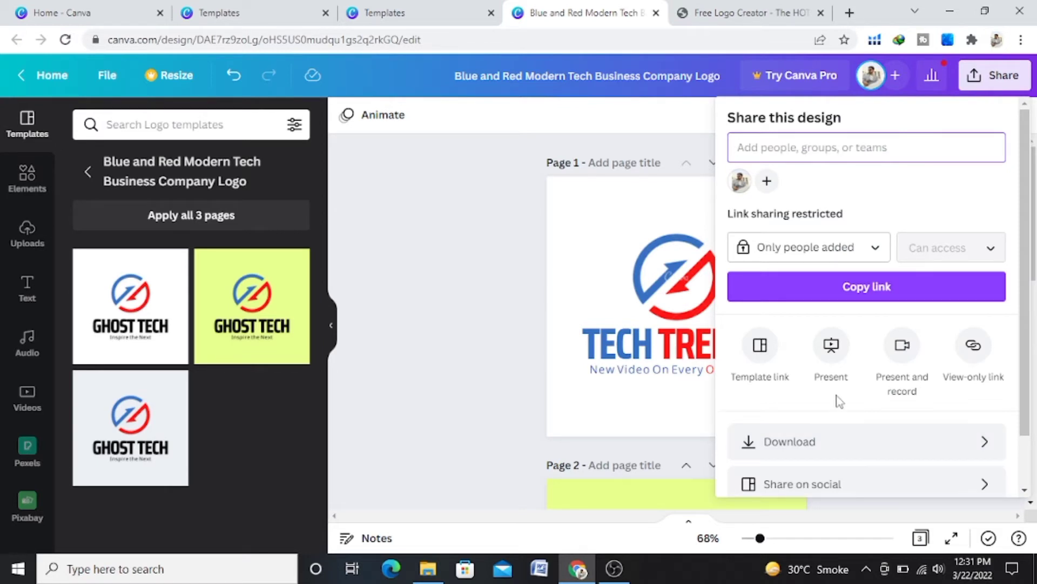
- Switch to the HOTH free logo creator tab showing the SurpriseMe Gift Center logo
click(737, 8)
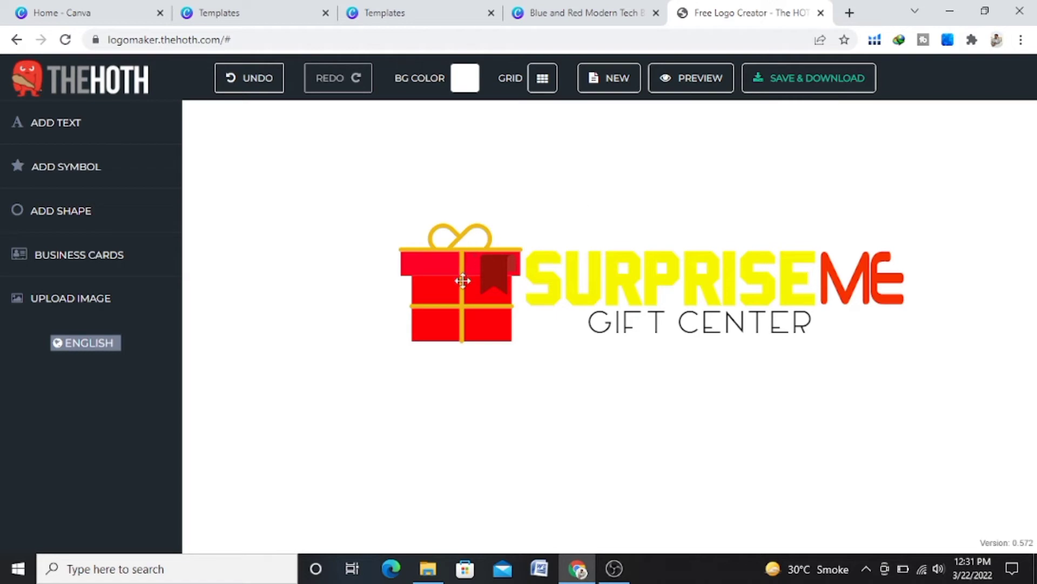
click(98, 182)
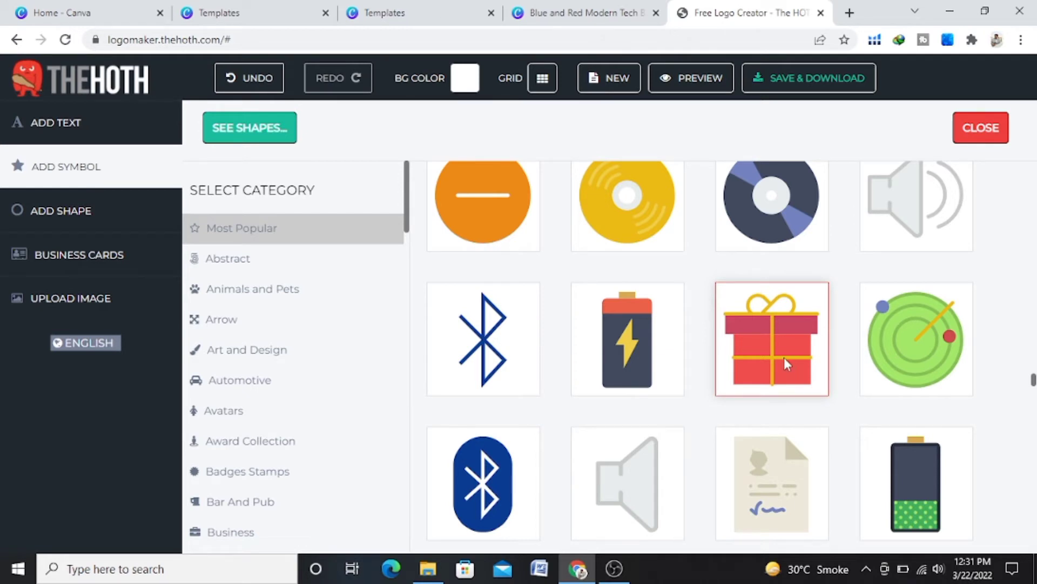
click(77, 123)
click(655, 270)
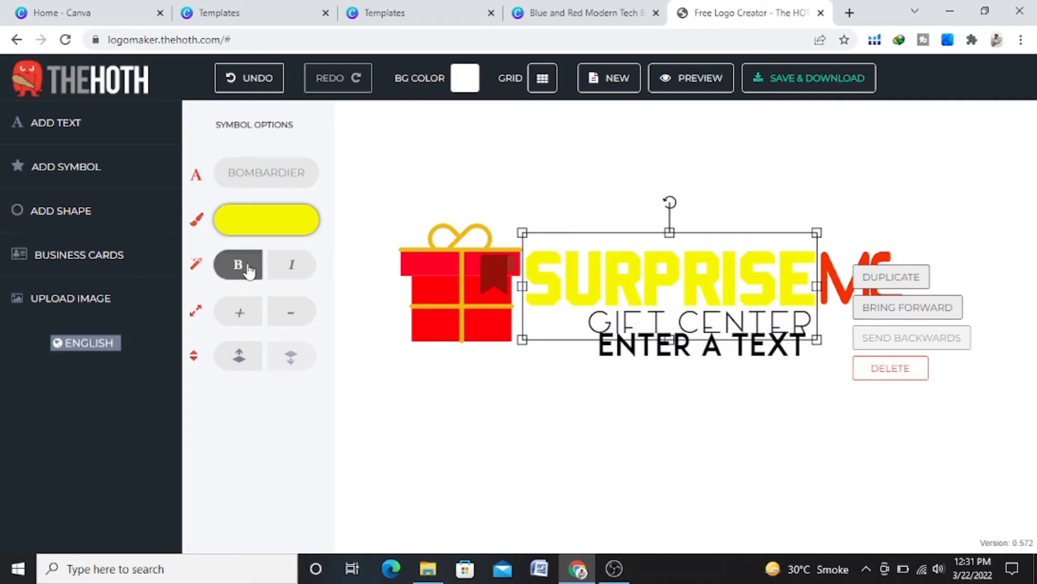
click(282, 172)
click(836, 379)
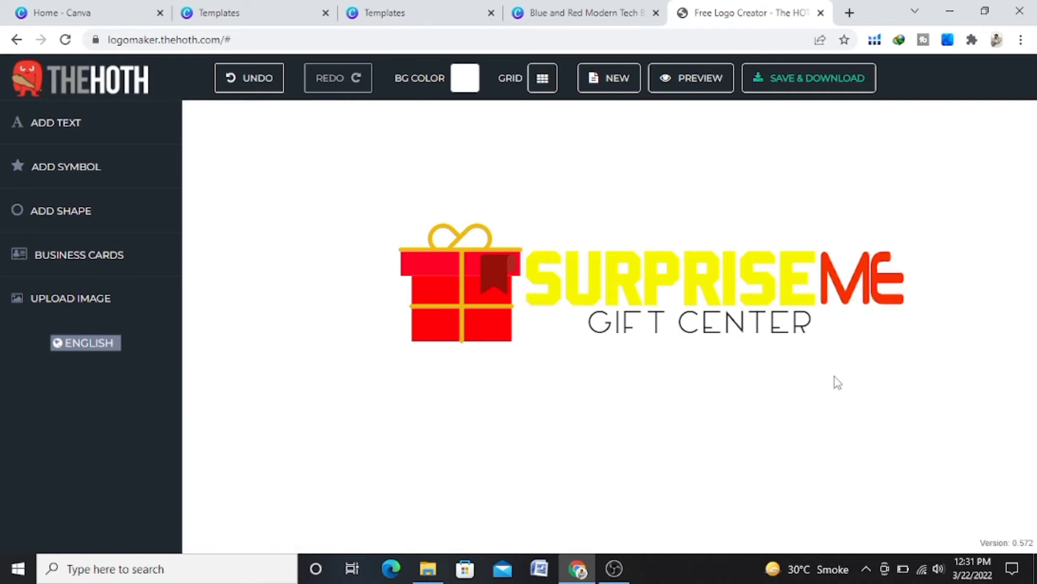
click(851, 283)
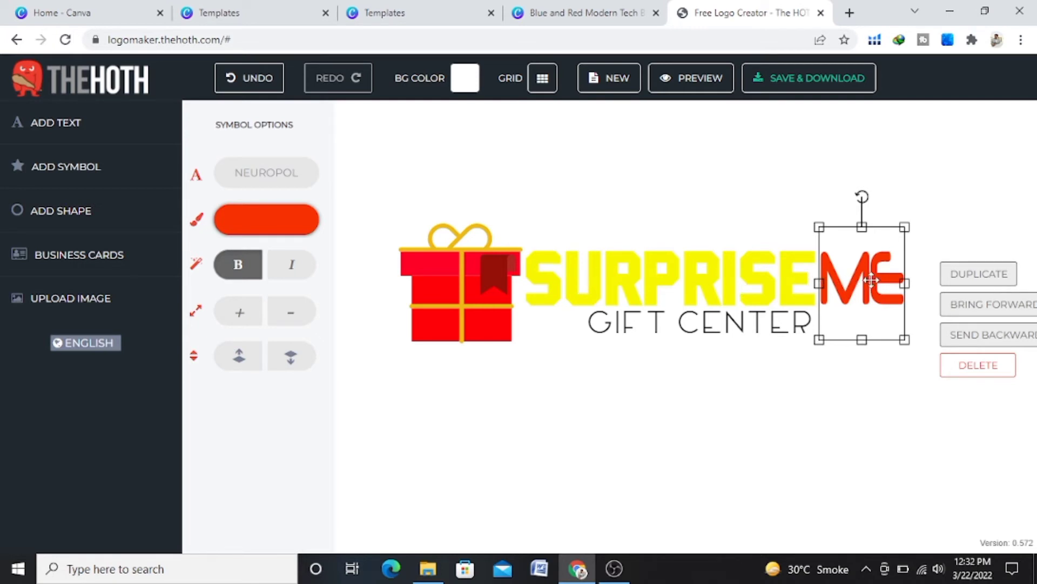
double_click(865, 283)
click(807, 369)
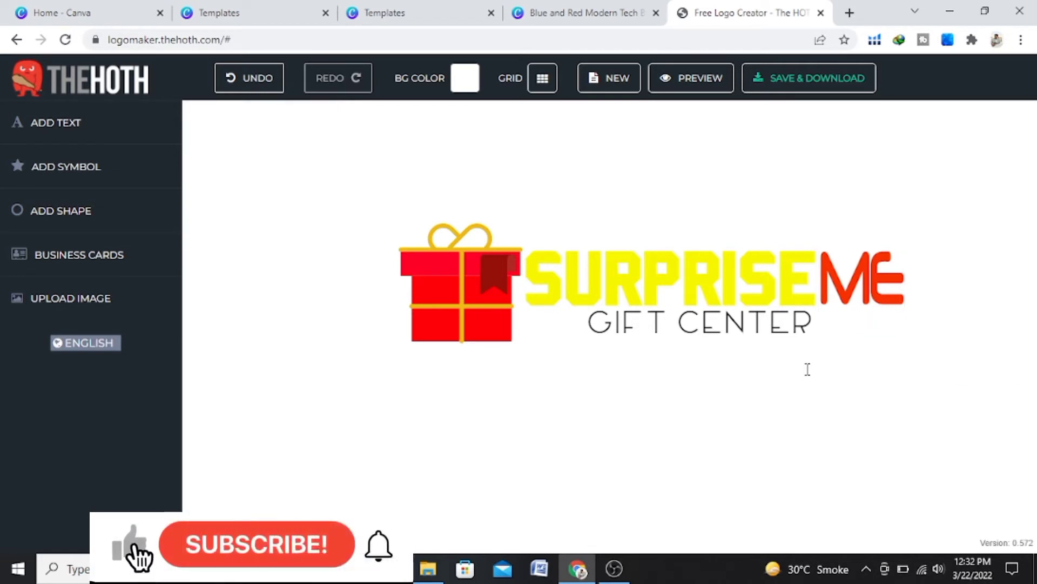
click(684, 328)
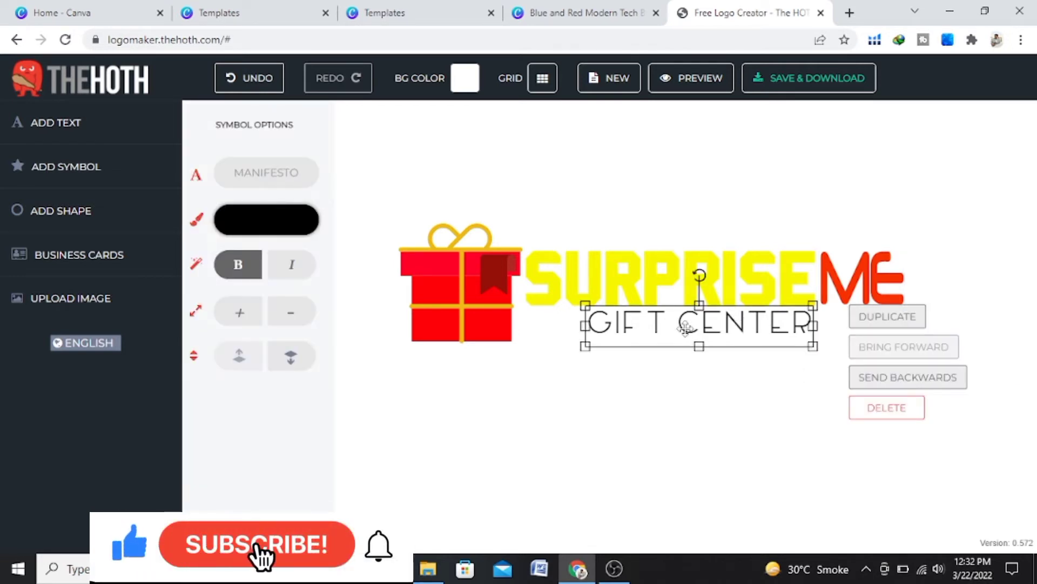
double_click(685, 328)
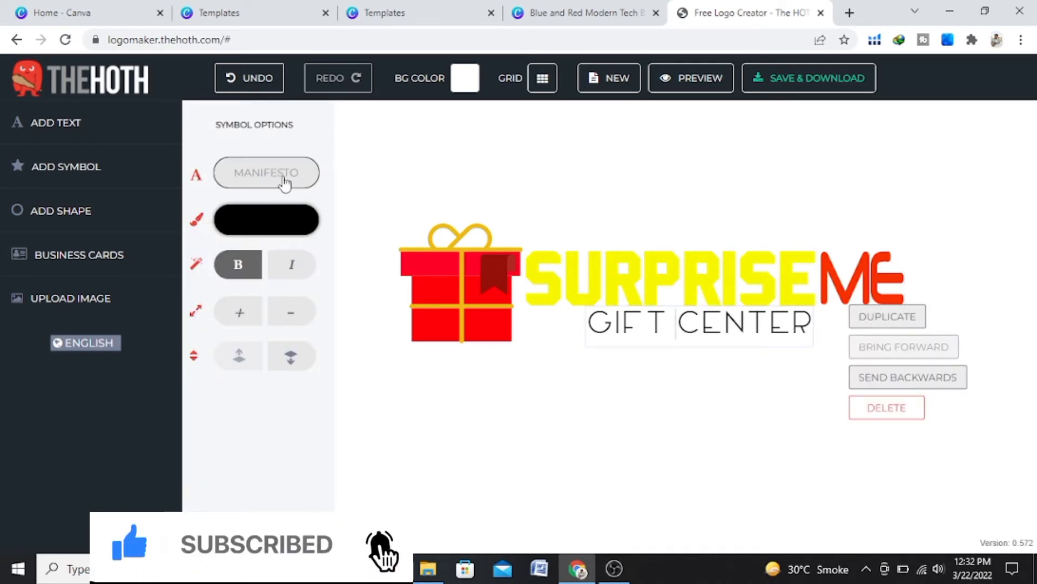
click(705, 402)
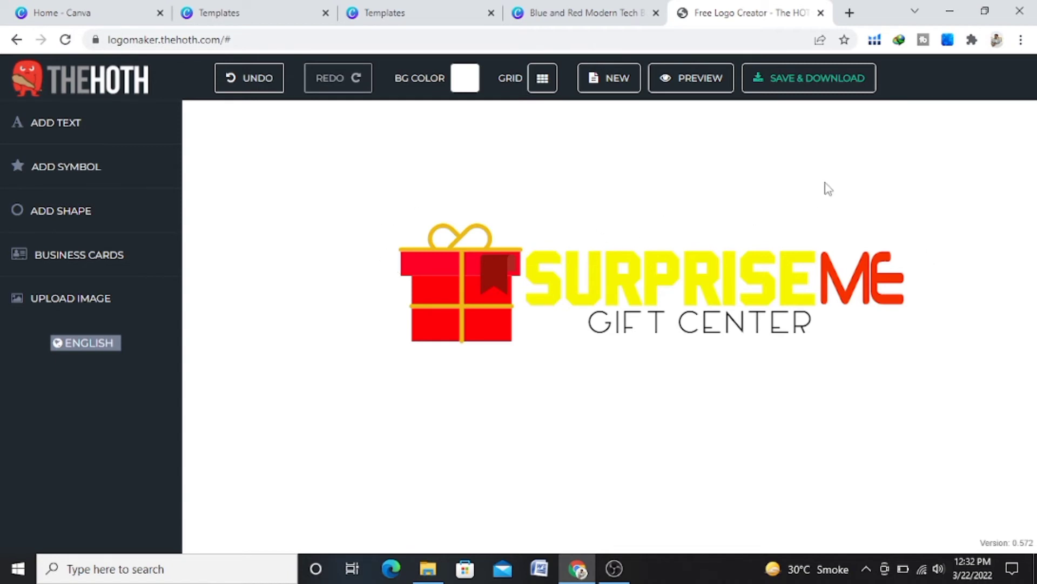
- Save the SurpriseMe Gift Center logo by submitting an email address, then dismiss the confirmation
click(815, 85)
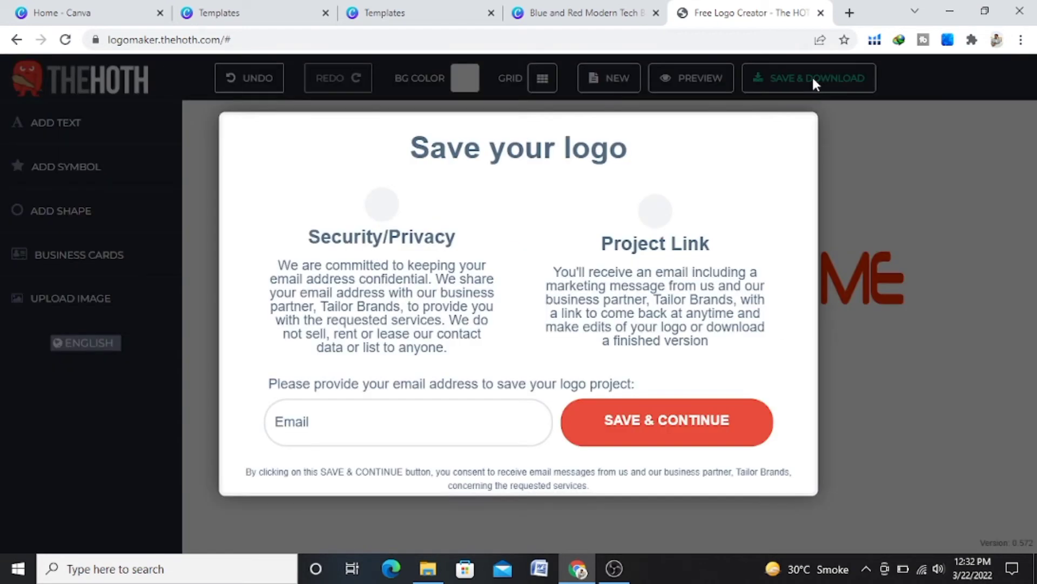
click(343, 424)
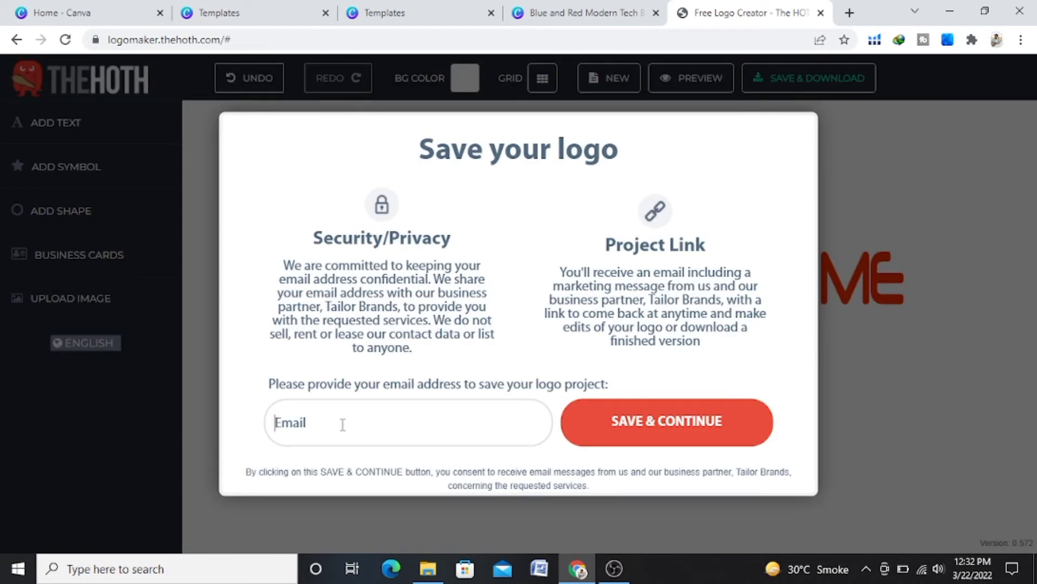
text(h)
click(673, 425)
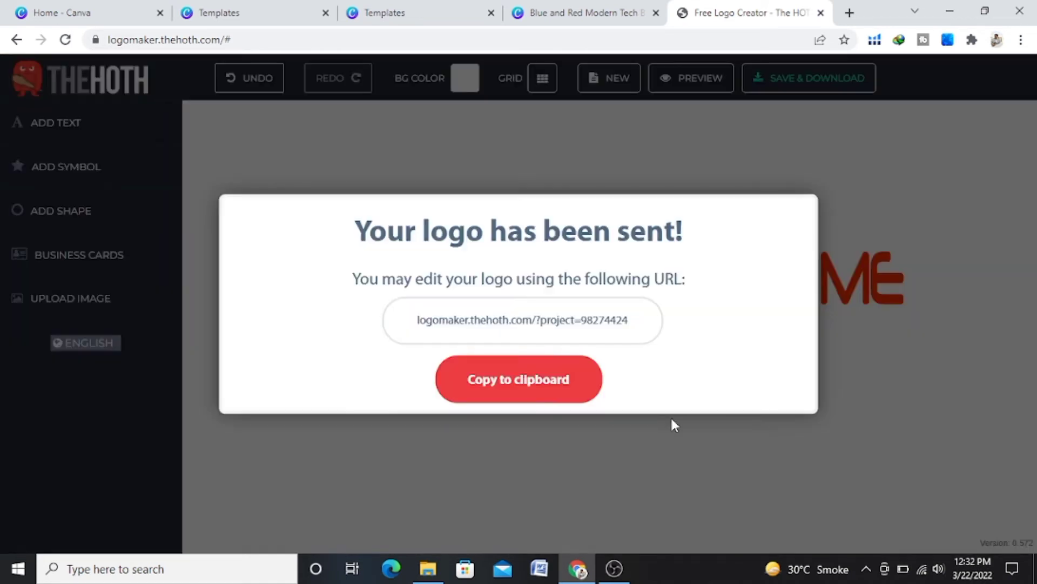
click(673, 425)
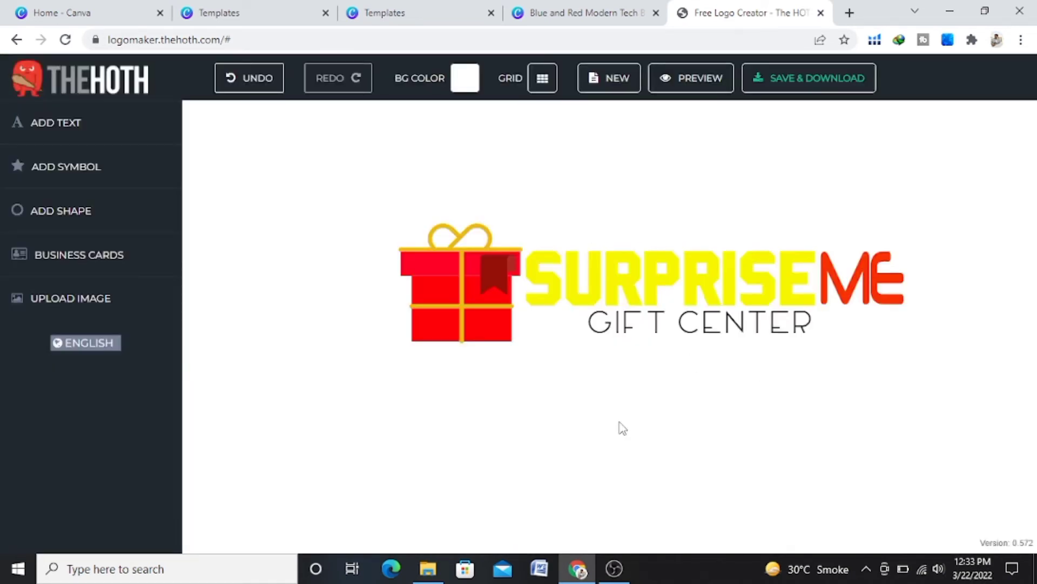
- Download premiumlogo.zip from the HOTH logo email into the Downloads Compressed folder
click(850, 12)
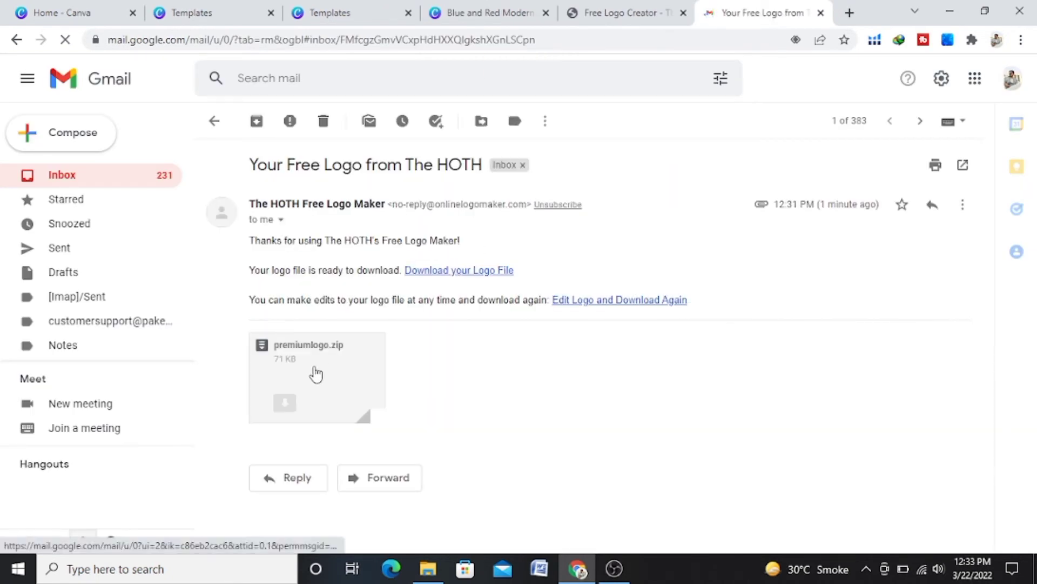
mouse_move(316, 377)
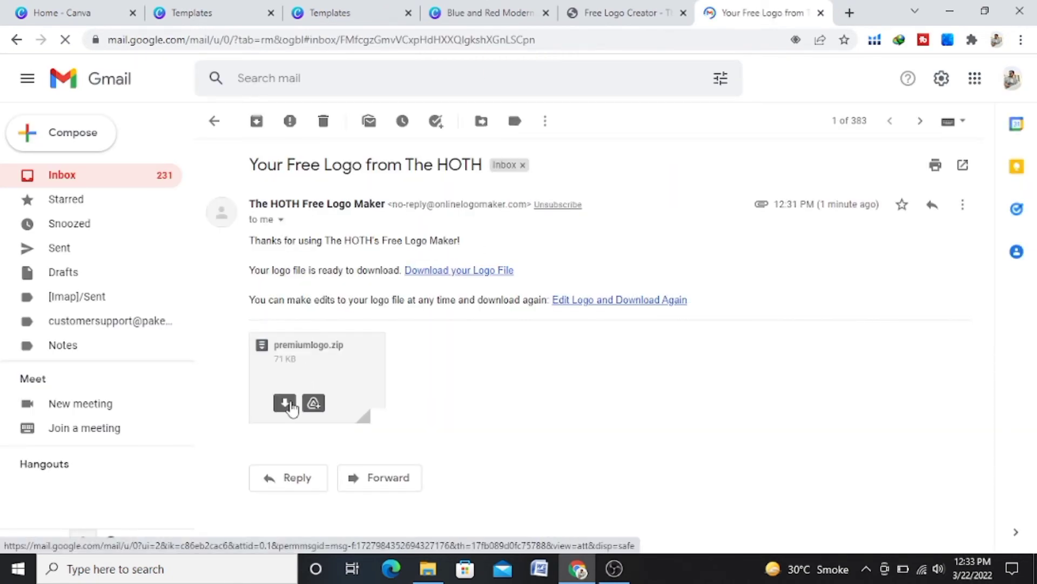
click(285, 403)
click(516, 352)
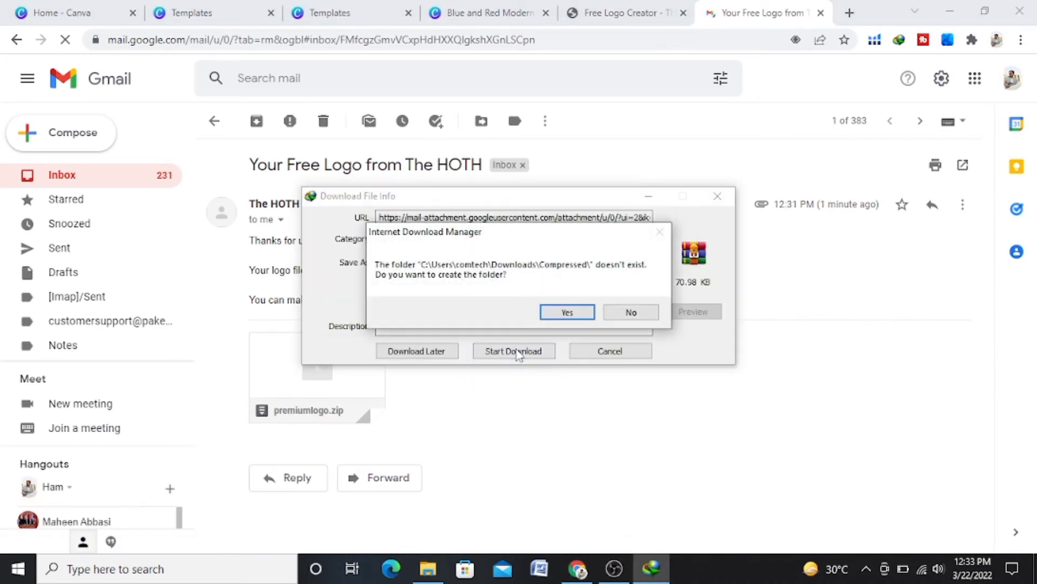
click(567, 313)
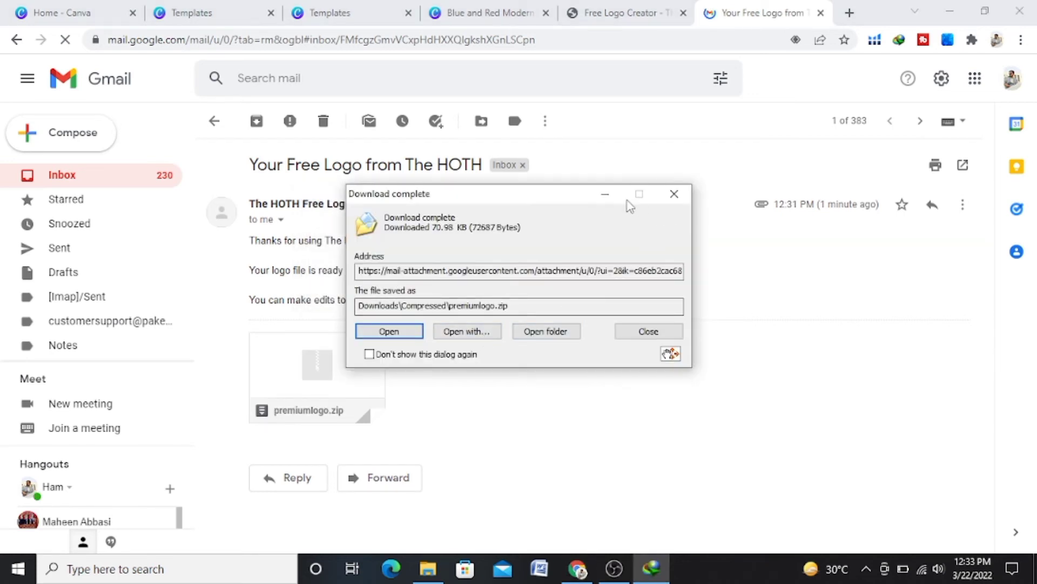
click(606, 195)
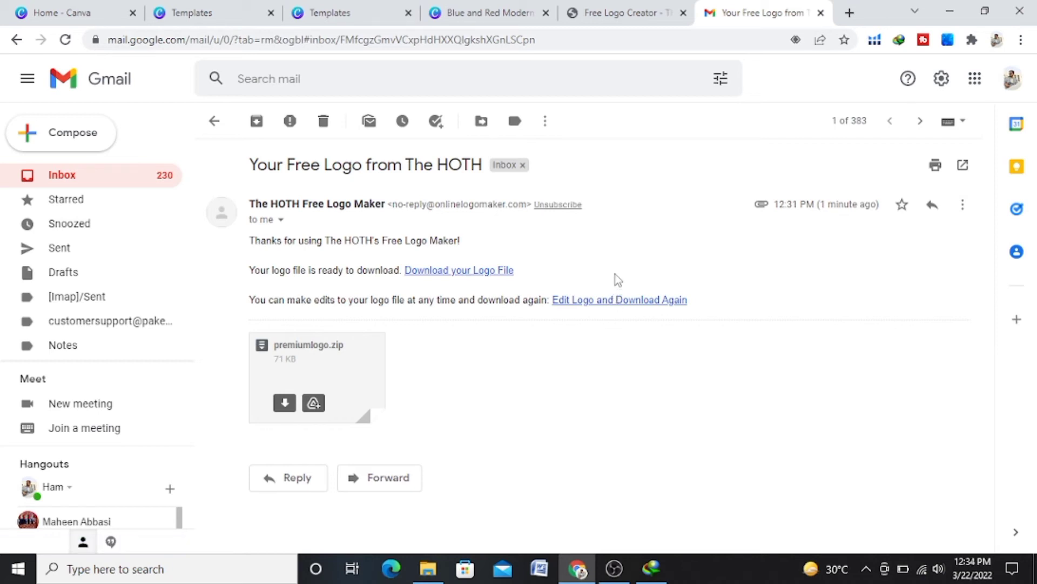
- Extract the premiumlogo archive into Downloads\Compressed
click(427, 569)
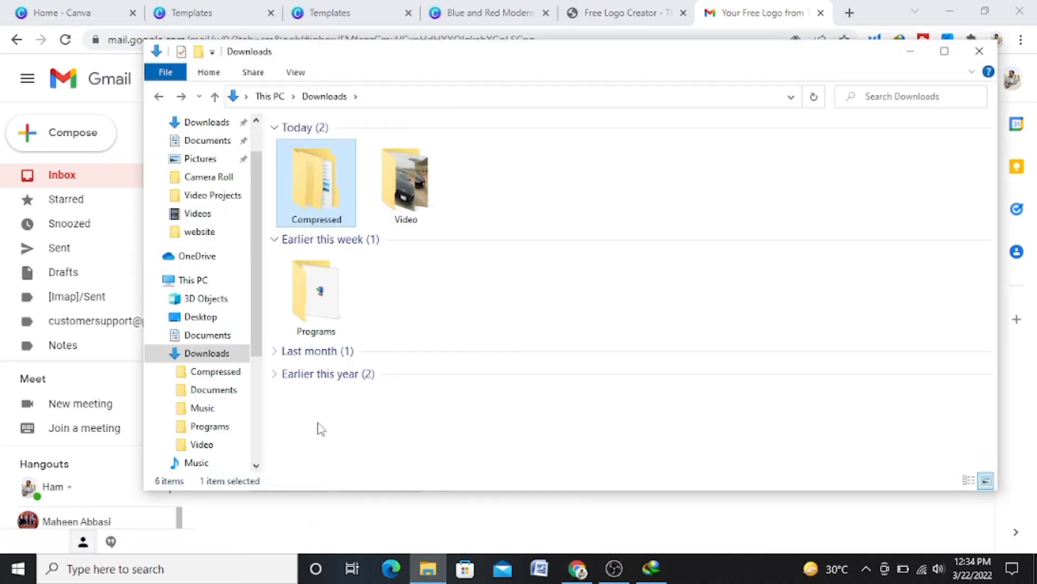
double_click(314, 209)
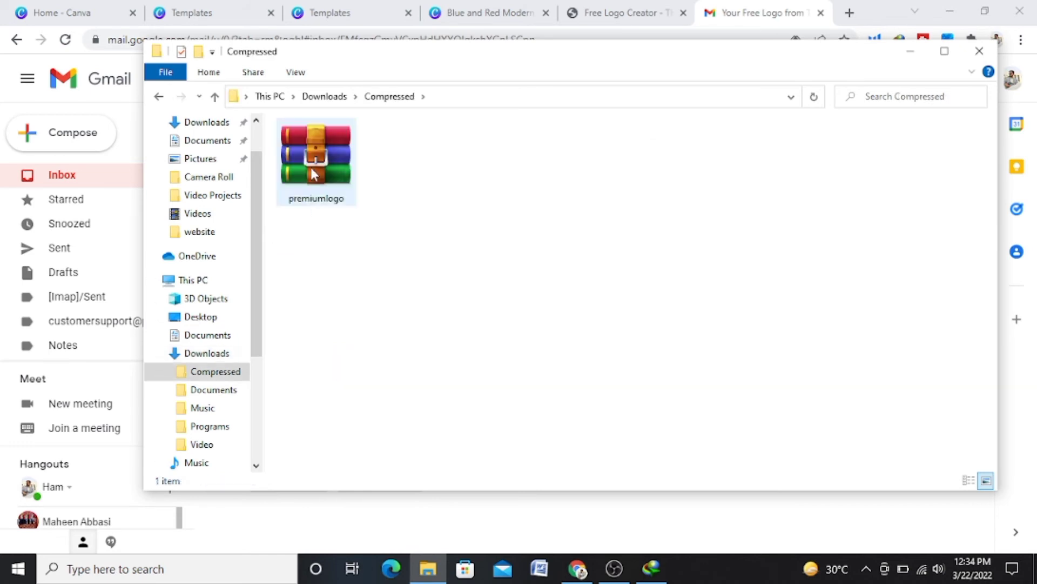
right_click(327, 181)
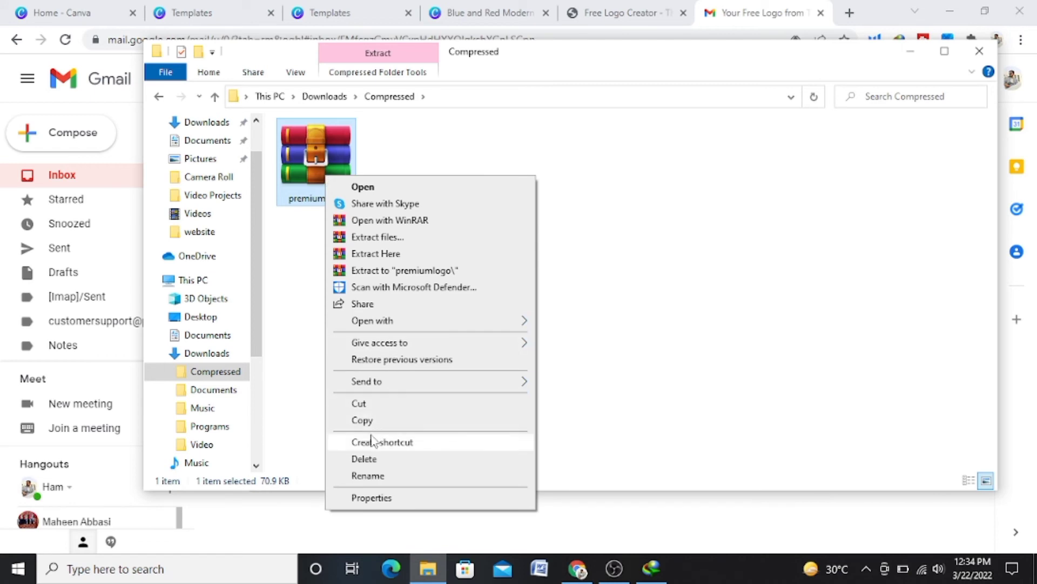
click(380, 254)
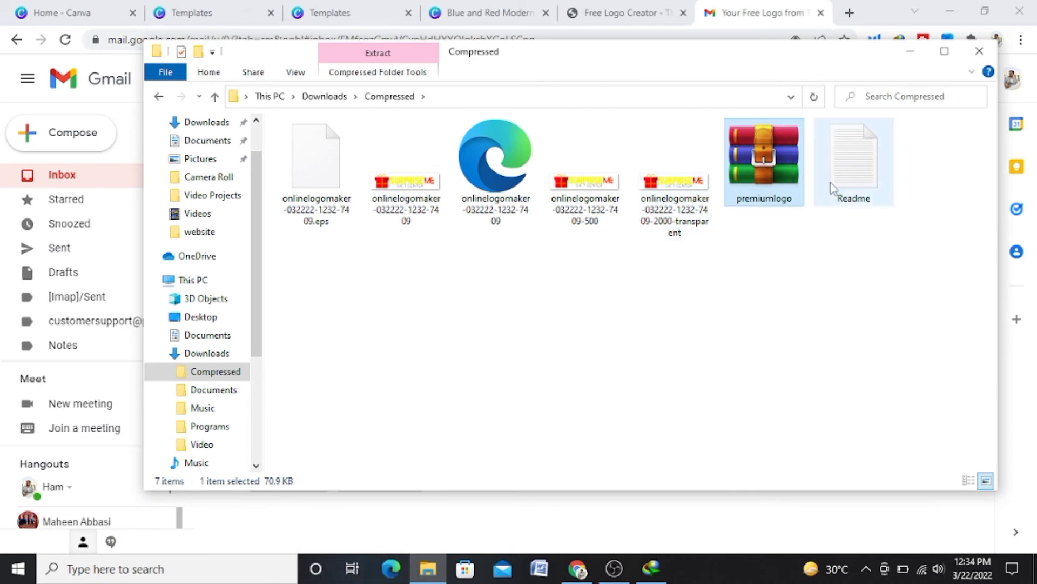
- Open the extracted SurpriseMe Gift Center logo PNG in Photos
click(433, 199)
right_click(436, 205)
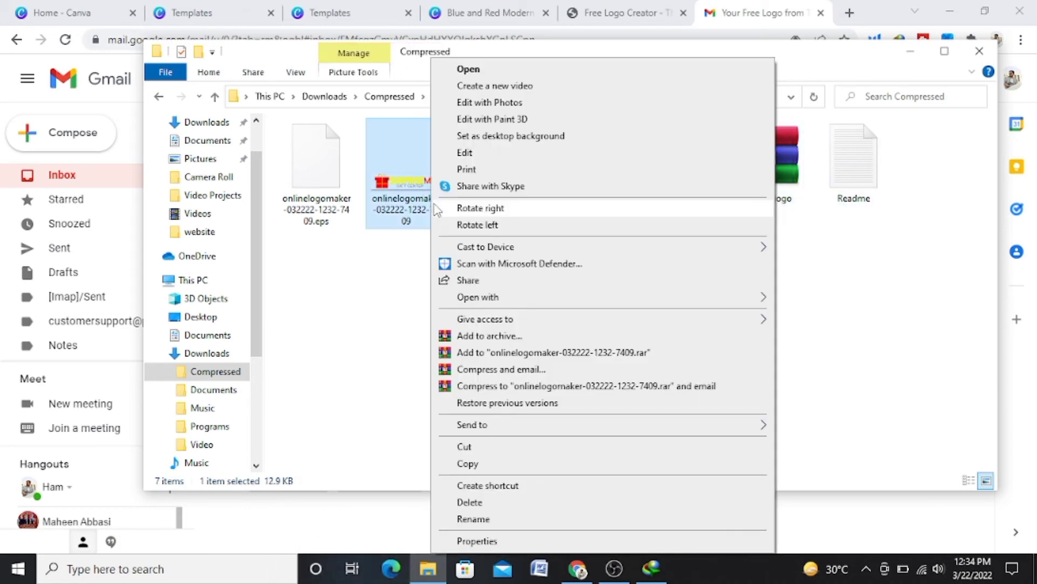
click(489, 69)
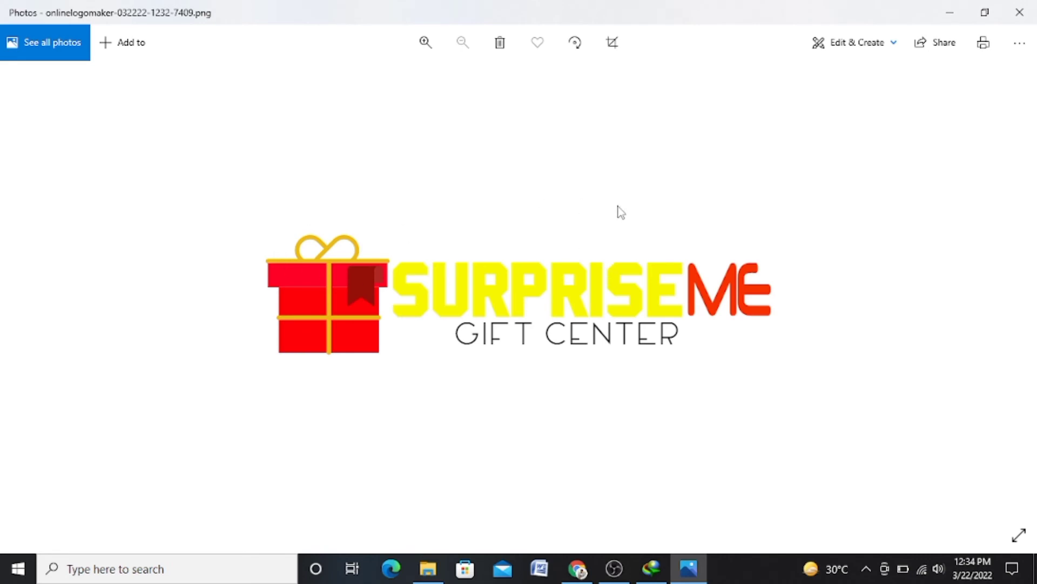
- Close the Photos viewer, returning to the Compressed folder
click(1020, 12)
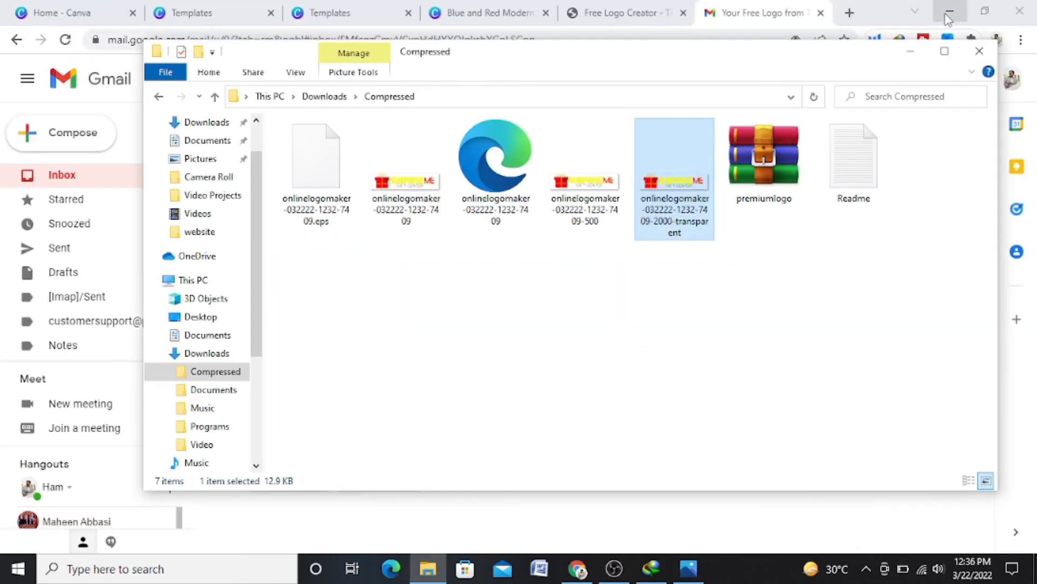
- Search Google for 'remove bg' and open the remove.bg site
click(471, 300)
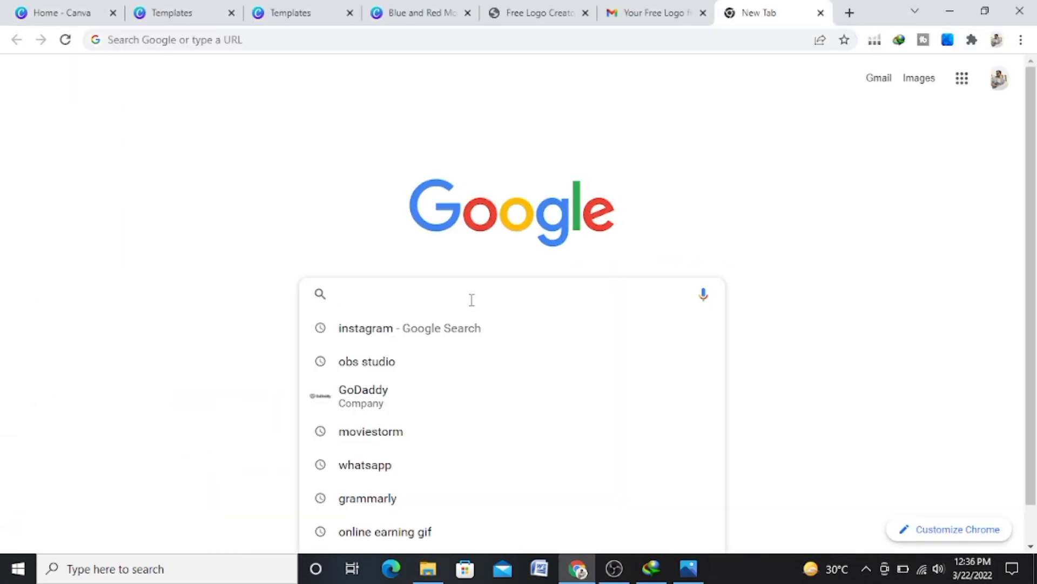
text(rem)
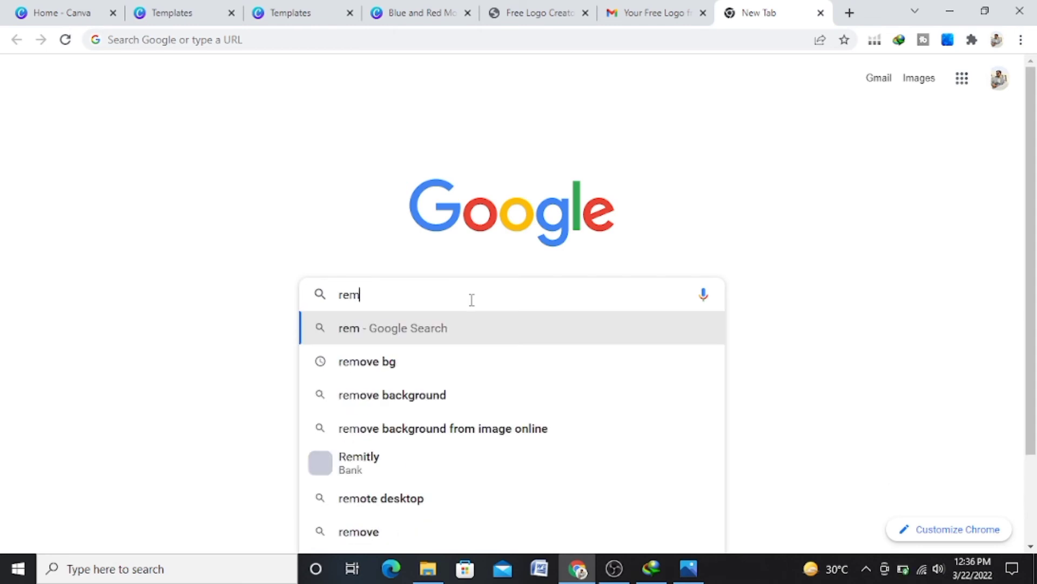
click(407, 370)
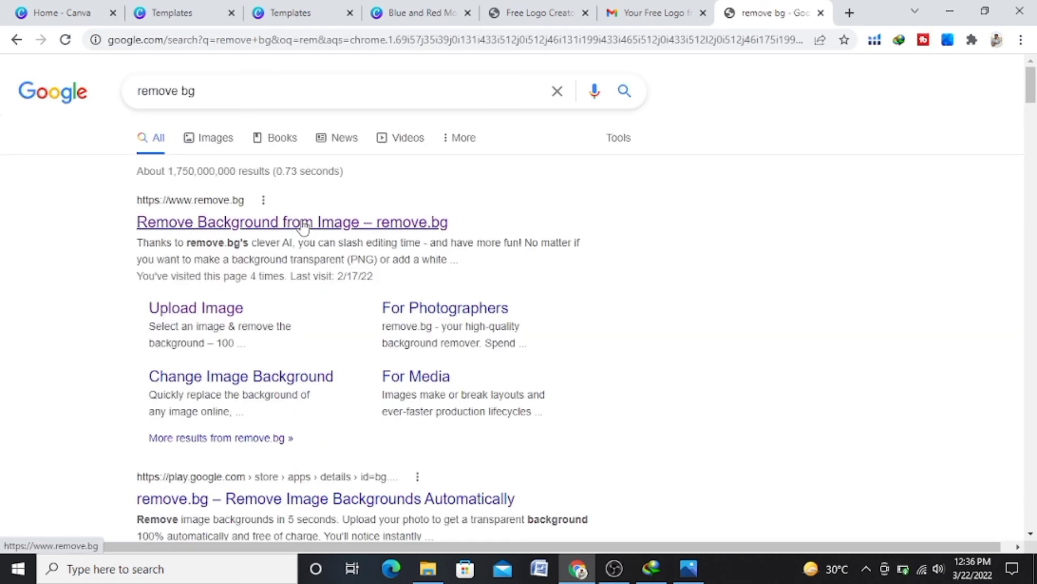
click(303, 222)
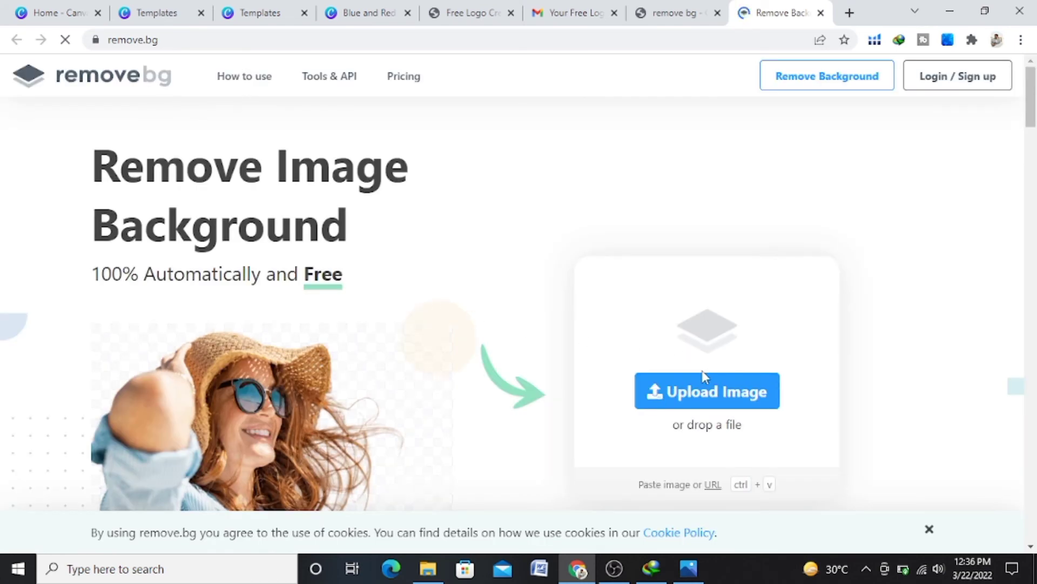
- Upload the -500 SurpriseMe logo JPG from Downloads > Compressed to remove.bg
click(711, 396)
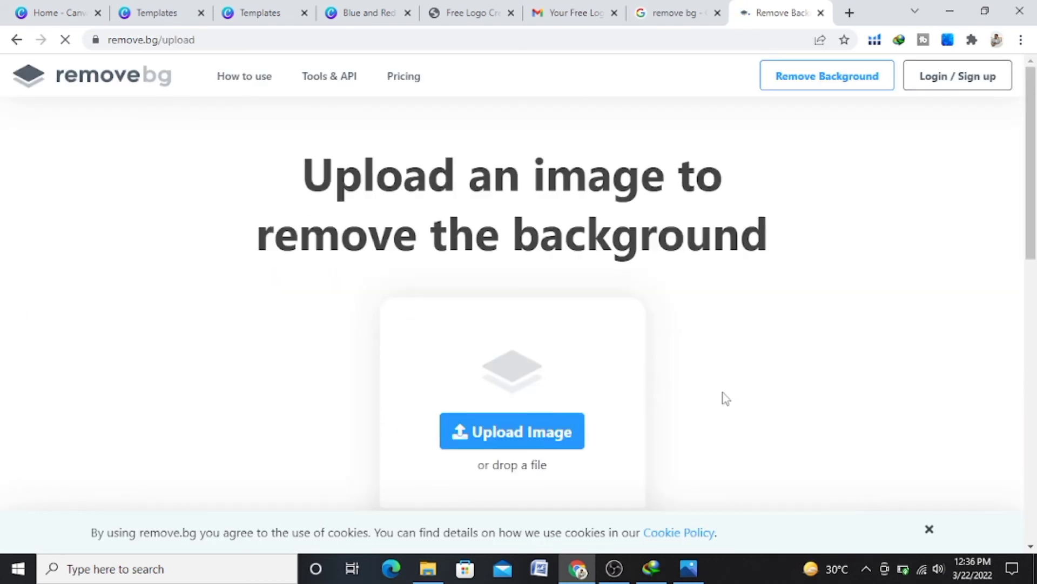
click(501, 432)
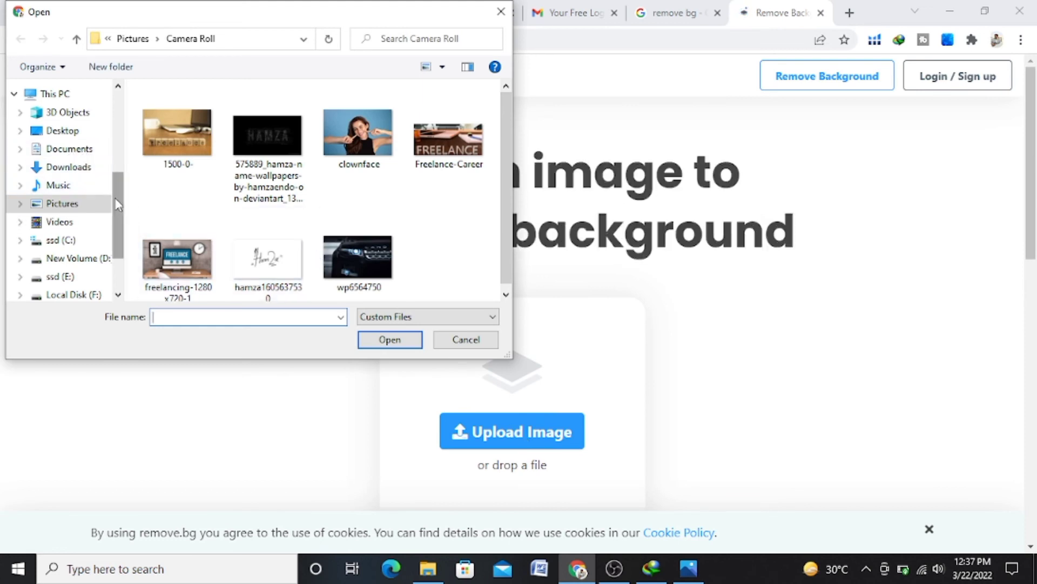
drag(119, 208, 119, 220)
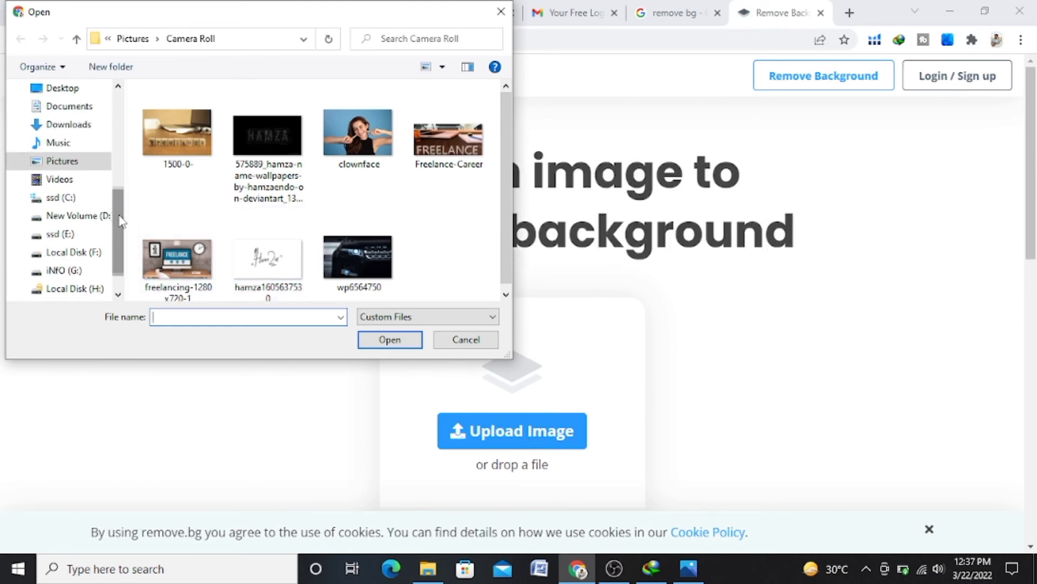
mouse_move(69, 167)
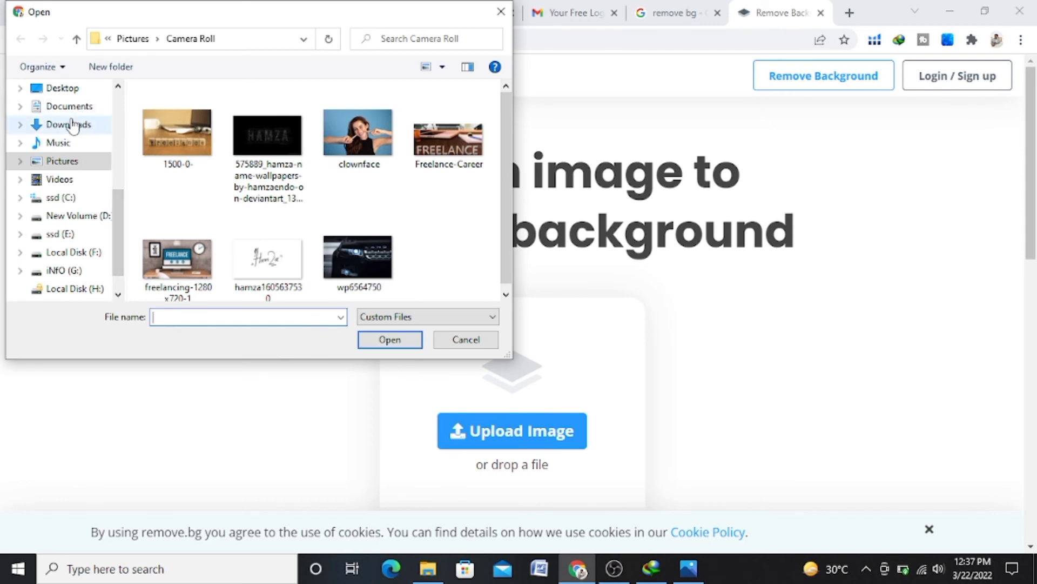
click(71, 124)
click(198, 135)
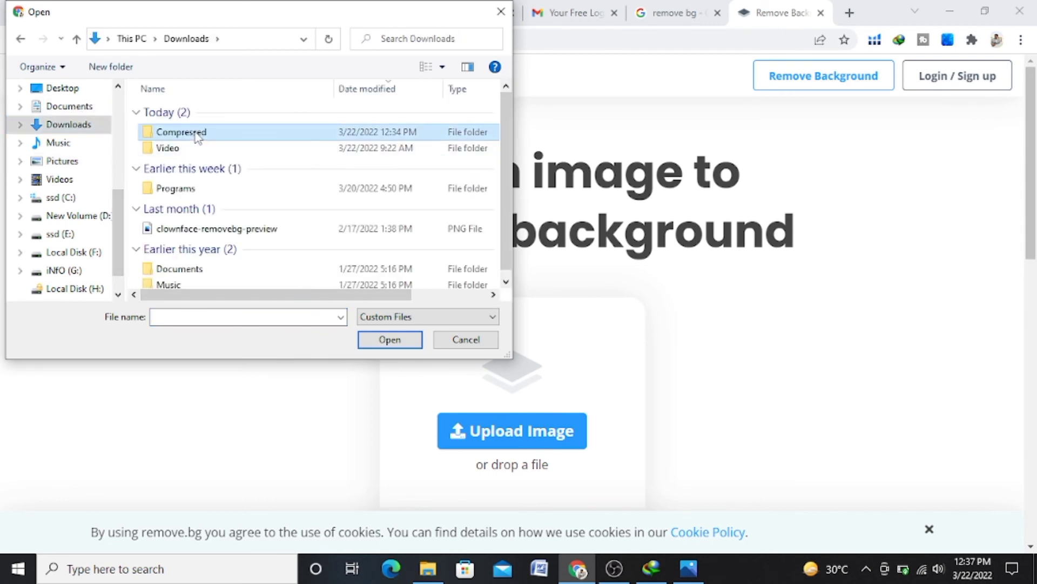
double_click(197, 135)
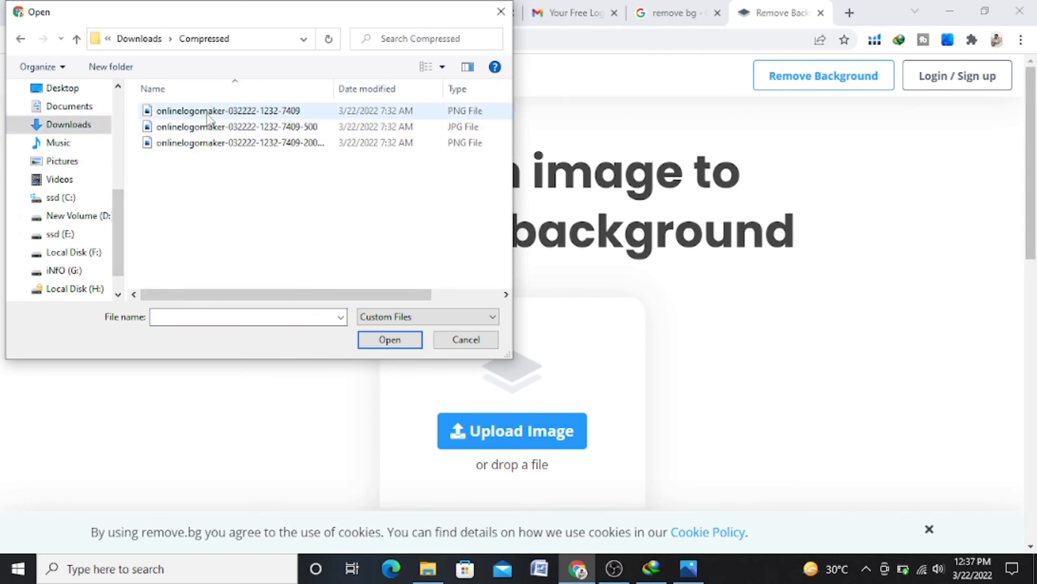
ctrl+scroll(210, 135, down, 1)
click(211, 141)
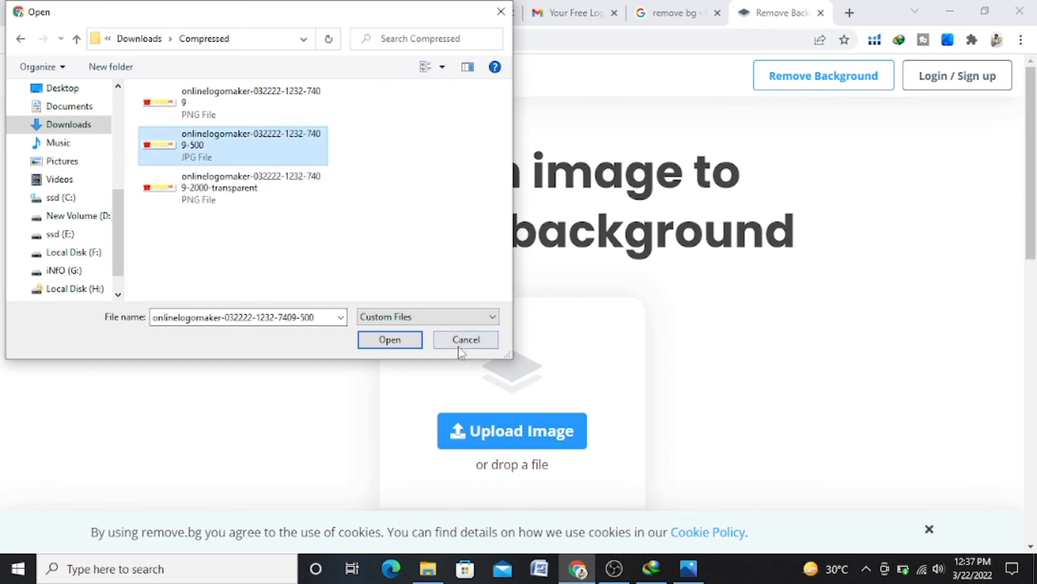
click(408, 346)
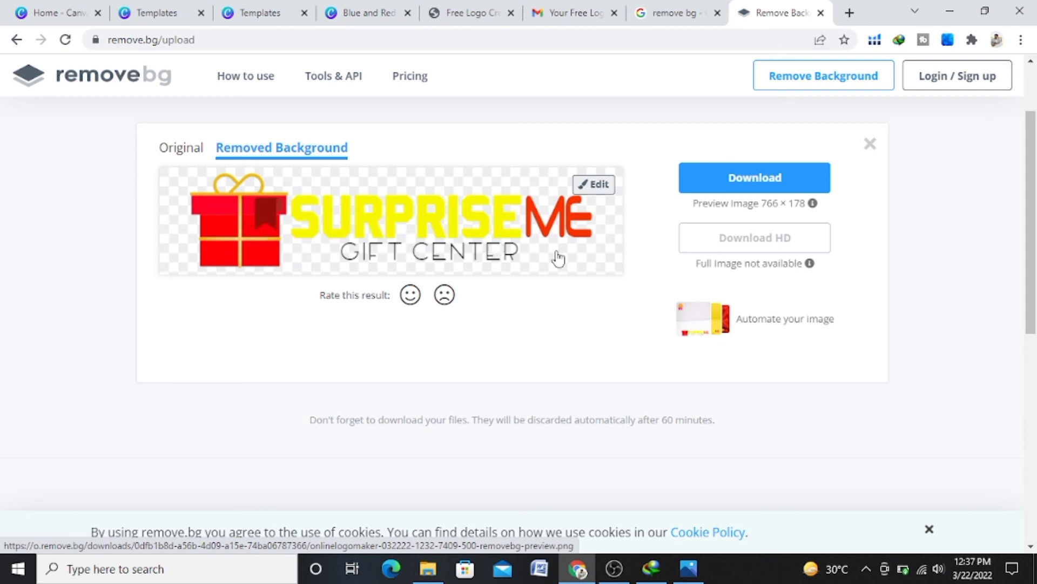
- Download the background-free SurpriseMe logo preview as a PNG
click(785, 177)
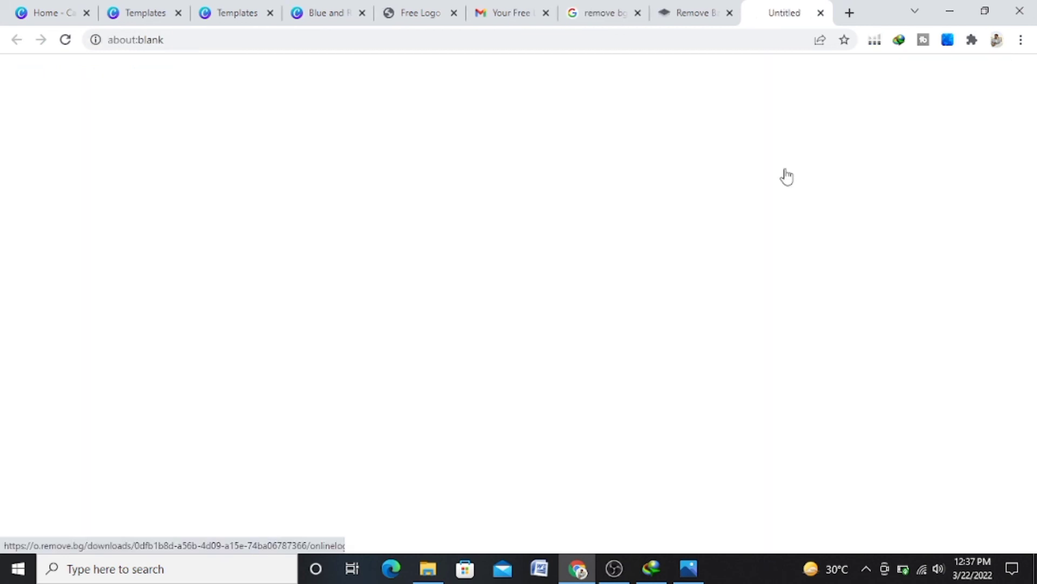